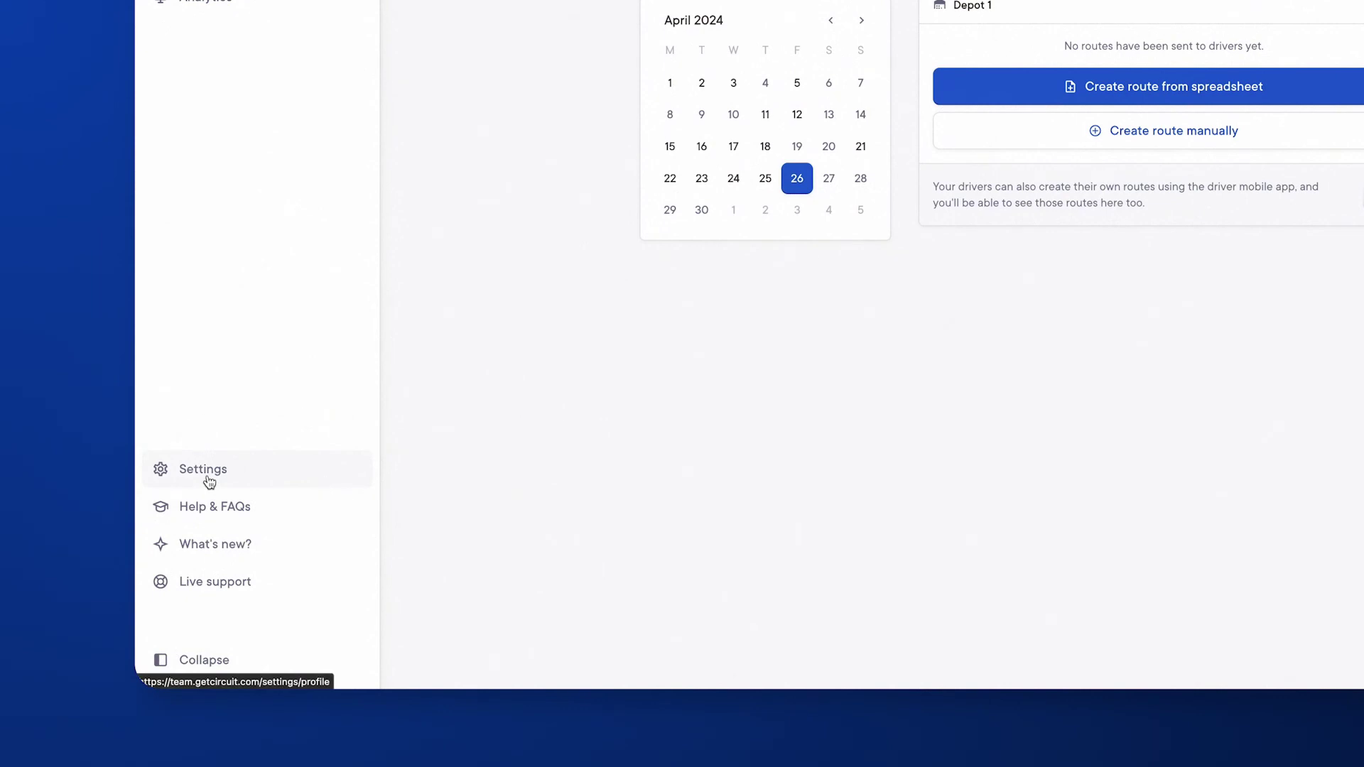
- Open Settings from the left sidebar to reach the Personal profile page
click(209, 483)
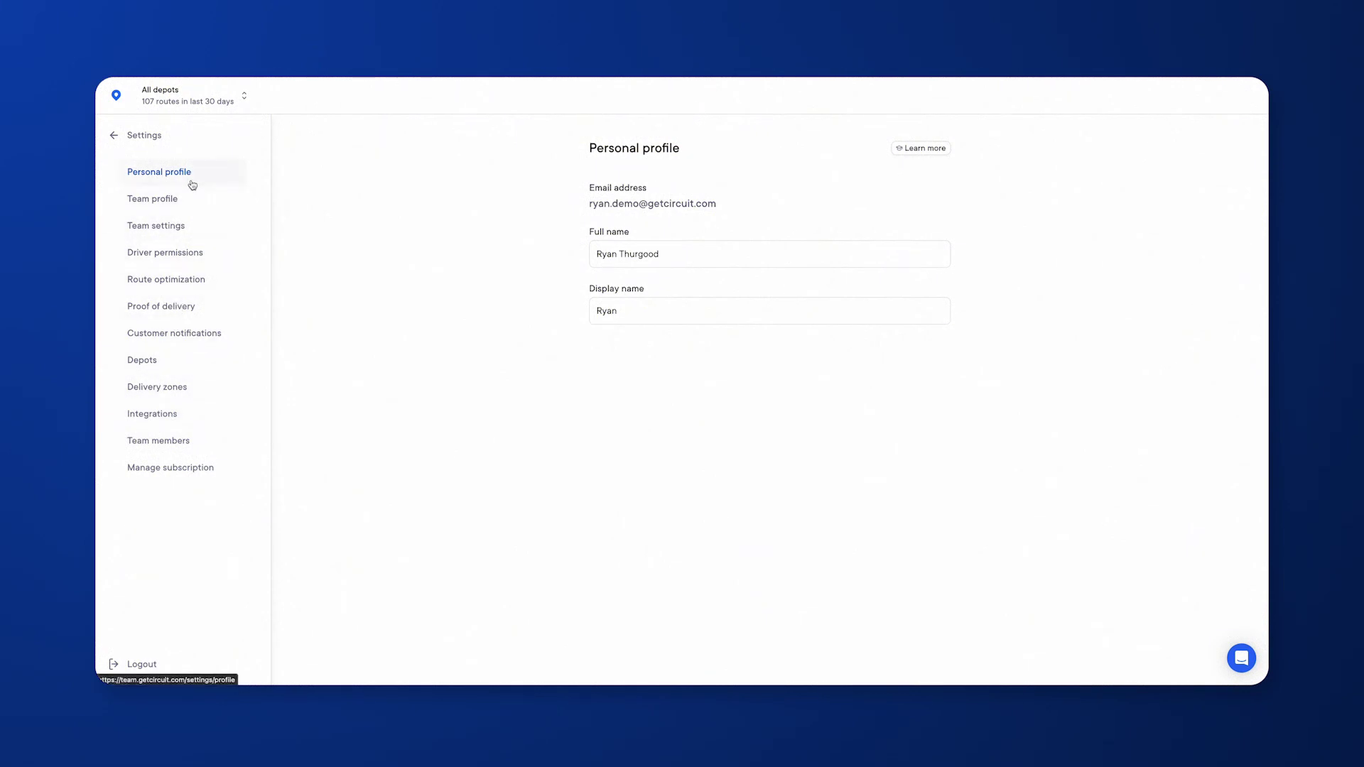
- Move from Team profile through Team settings to the Driver permissions route permissions page
click(170, 201)
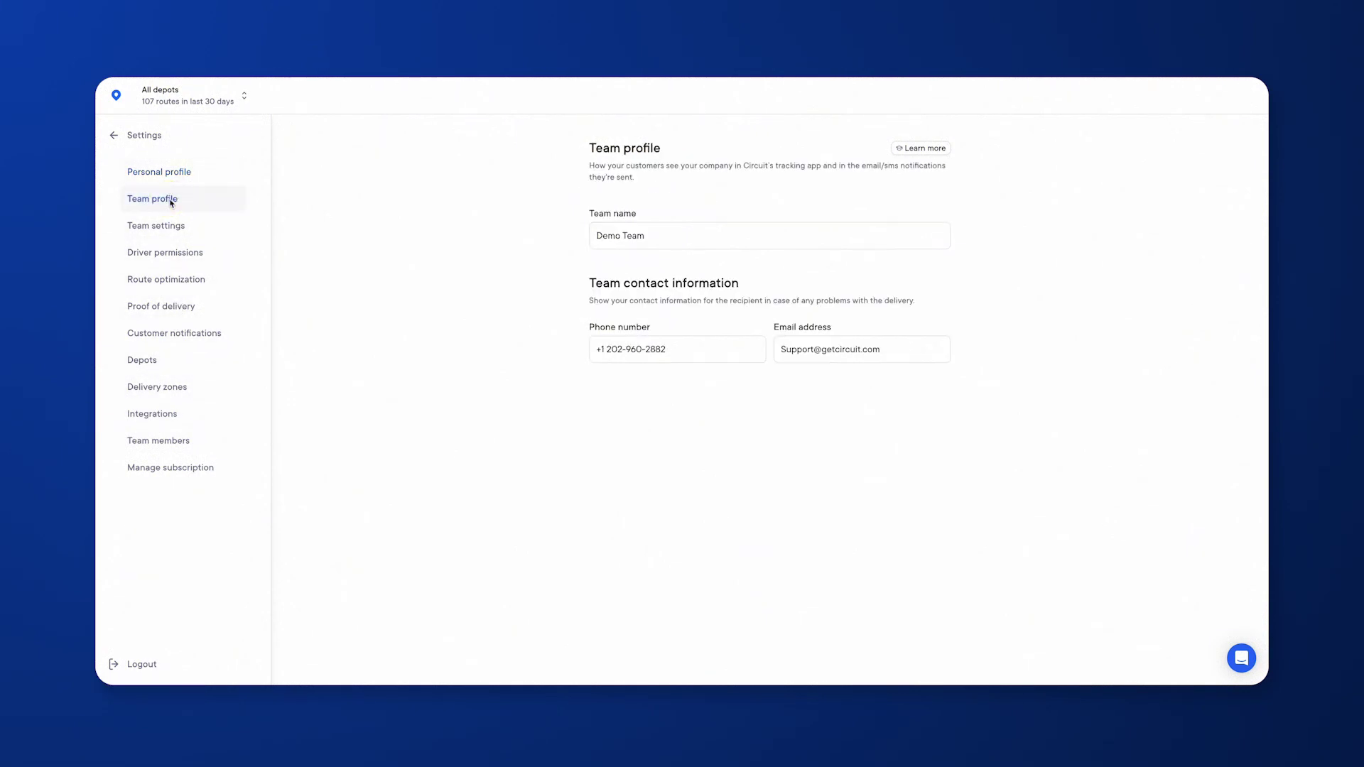
click(166, 224)
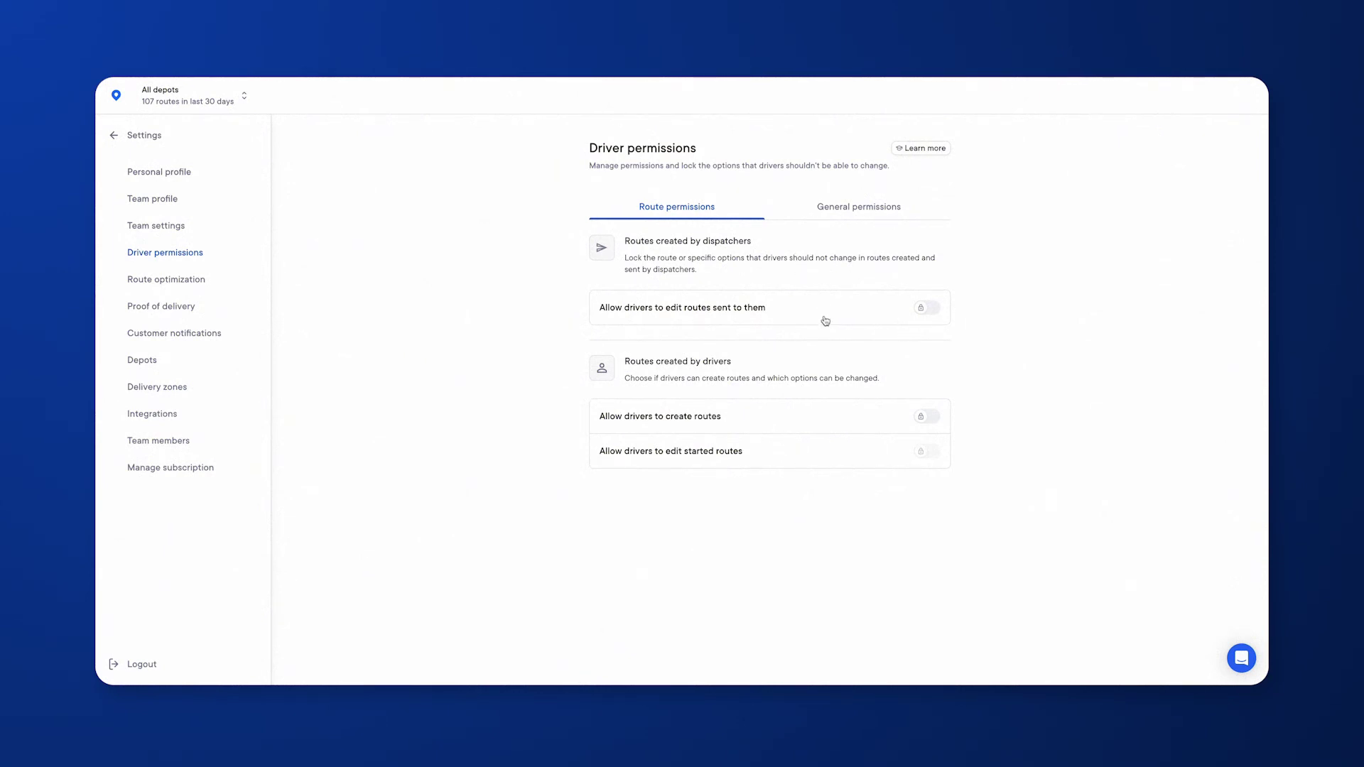
- Allow drivers to edit routes sent to them, then review the General permissions tab
click(920, 310)
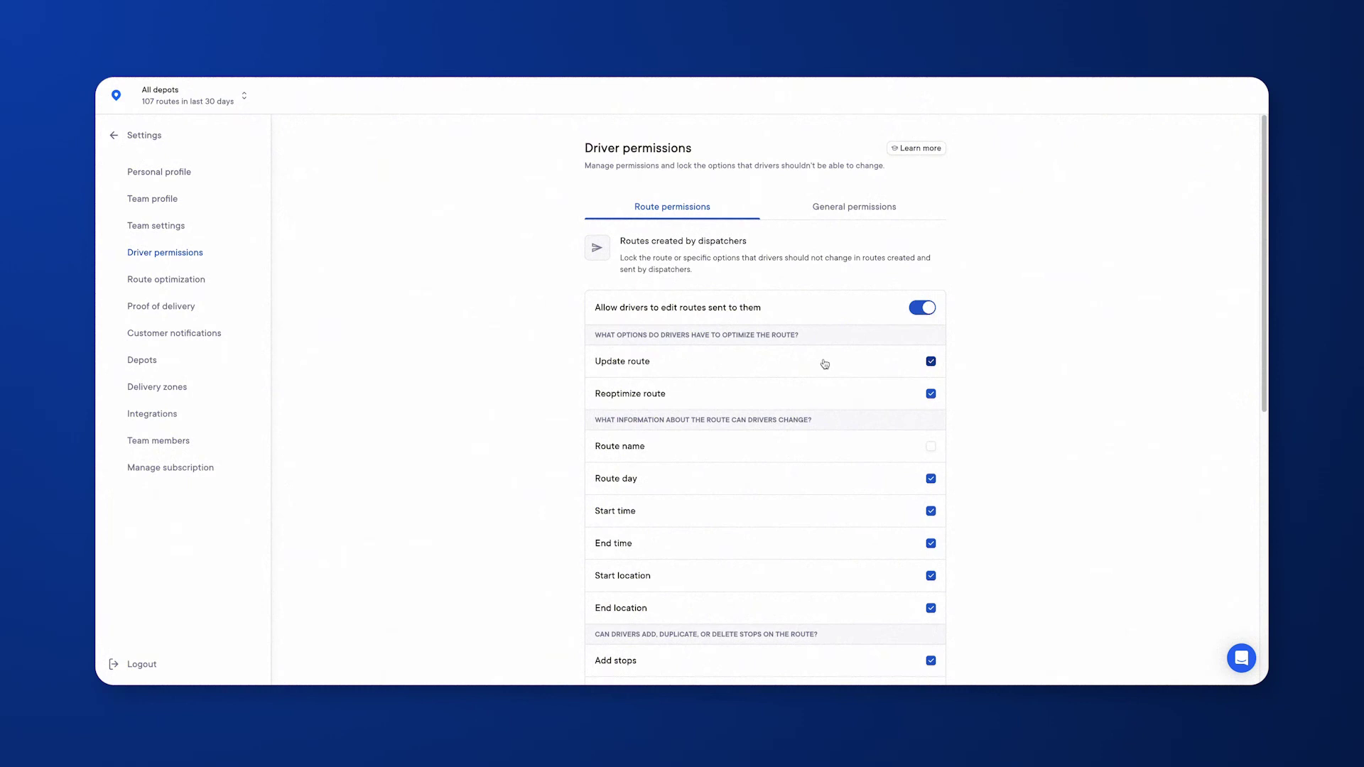
scroll(824, 366, down, 2)
scroll(824, 366, down, 3)
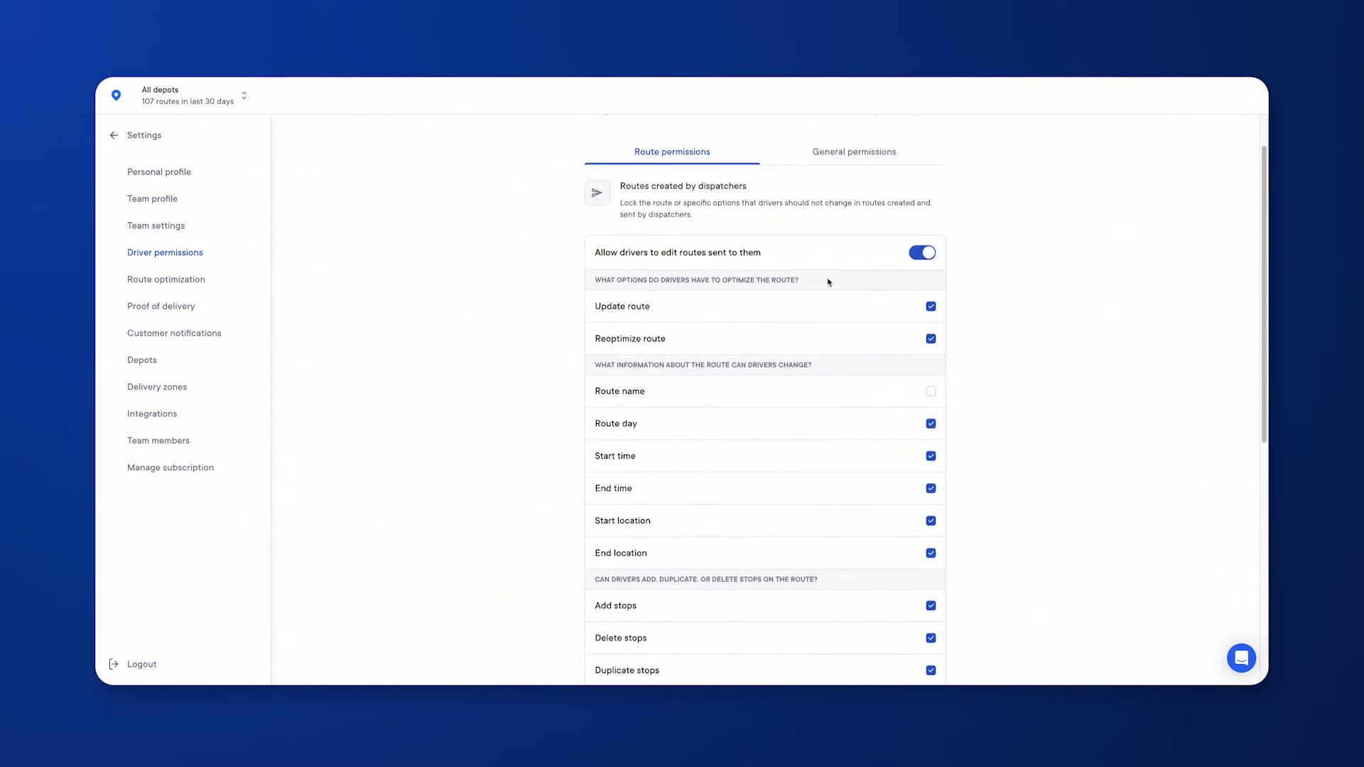
click(849, 163)
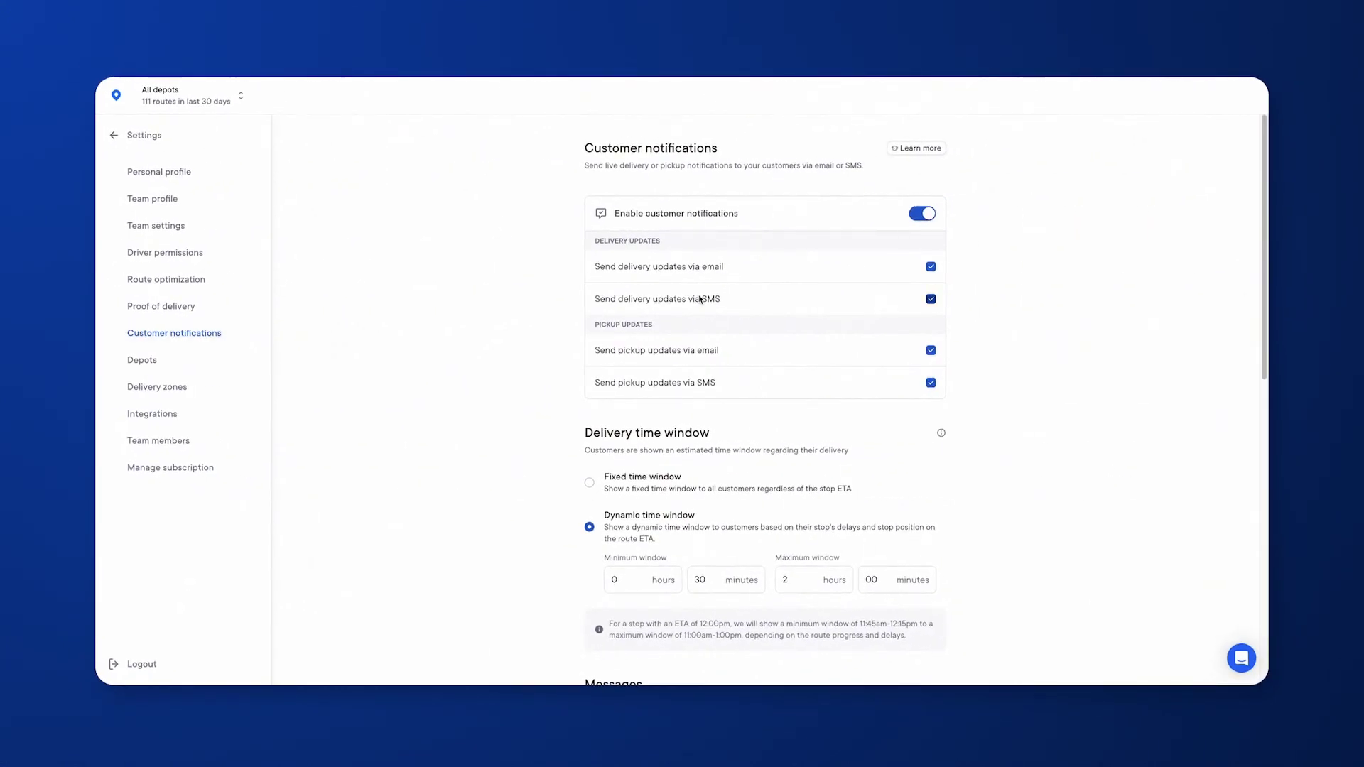
- Scroll down the Customer notifications page to its Messages list
scroll(735, 269, down, 2)
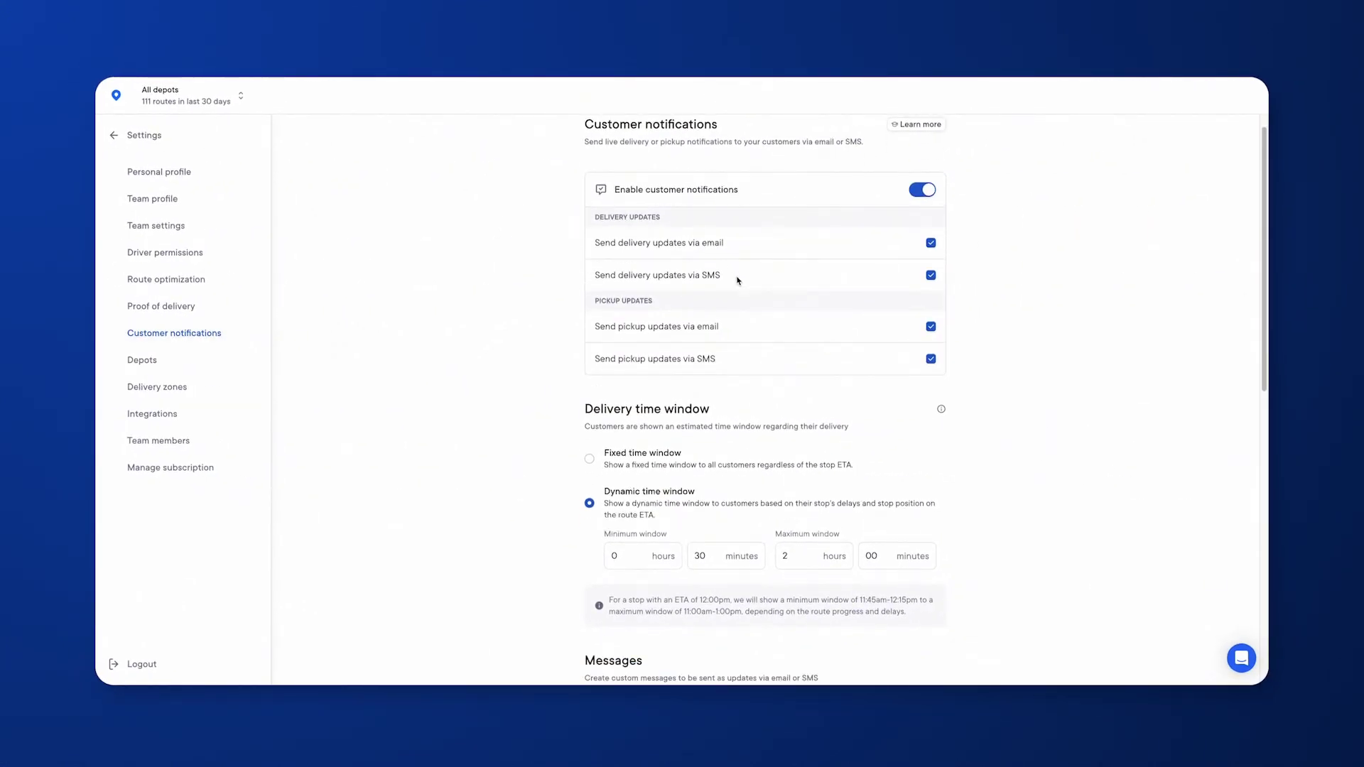
scroll(739, 339, down, 1)
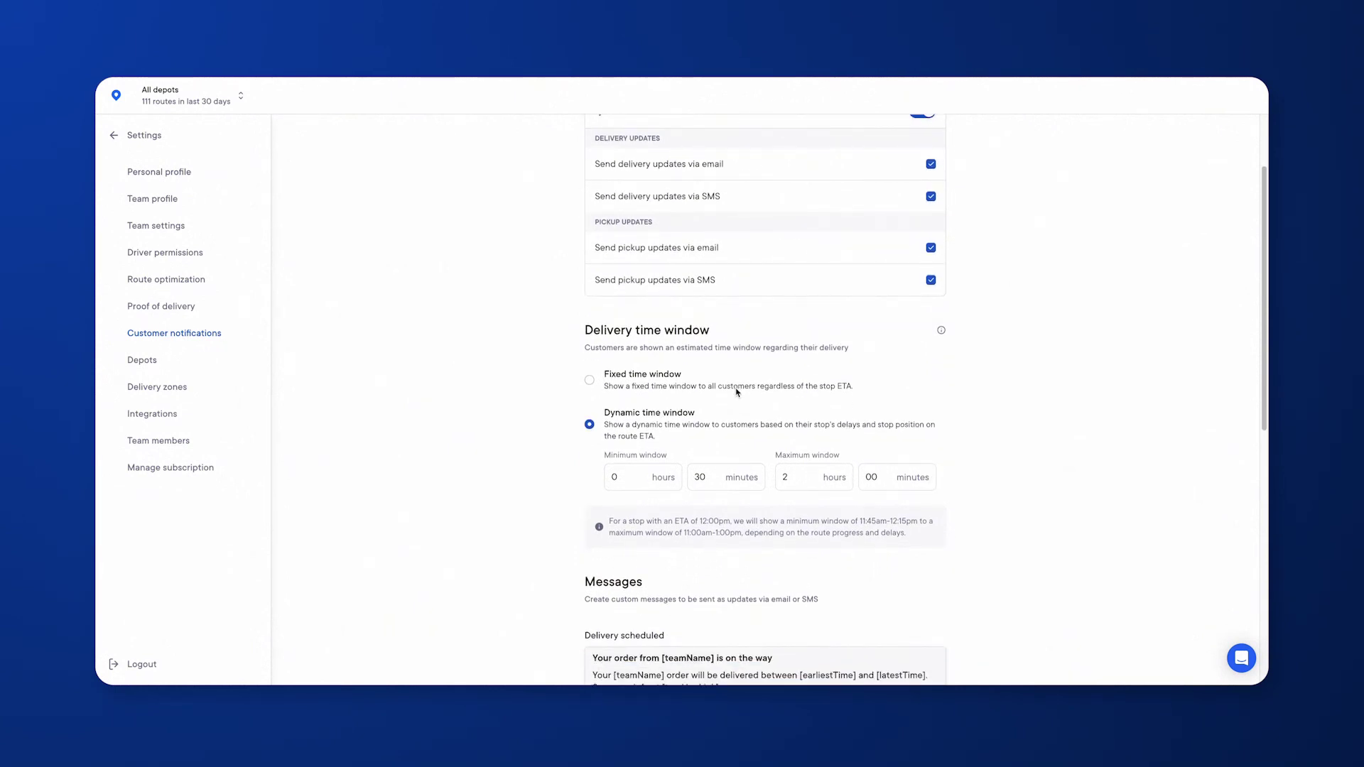
scroll(737, 387, down, 2)
scroll(736, 393, down, 3)
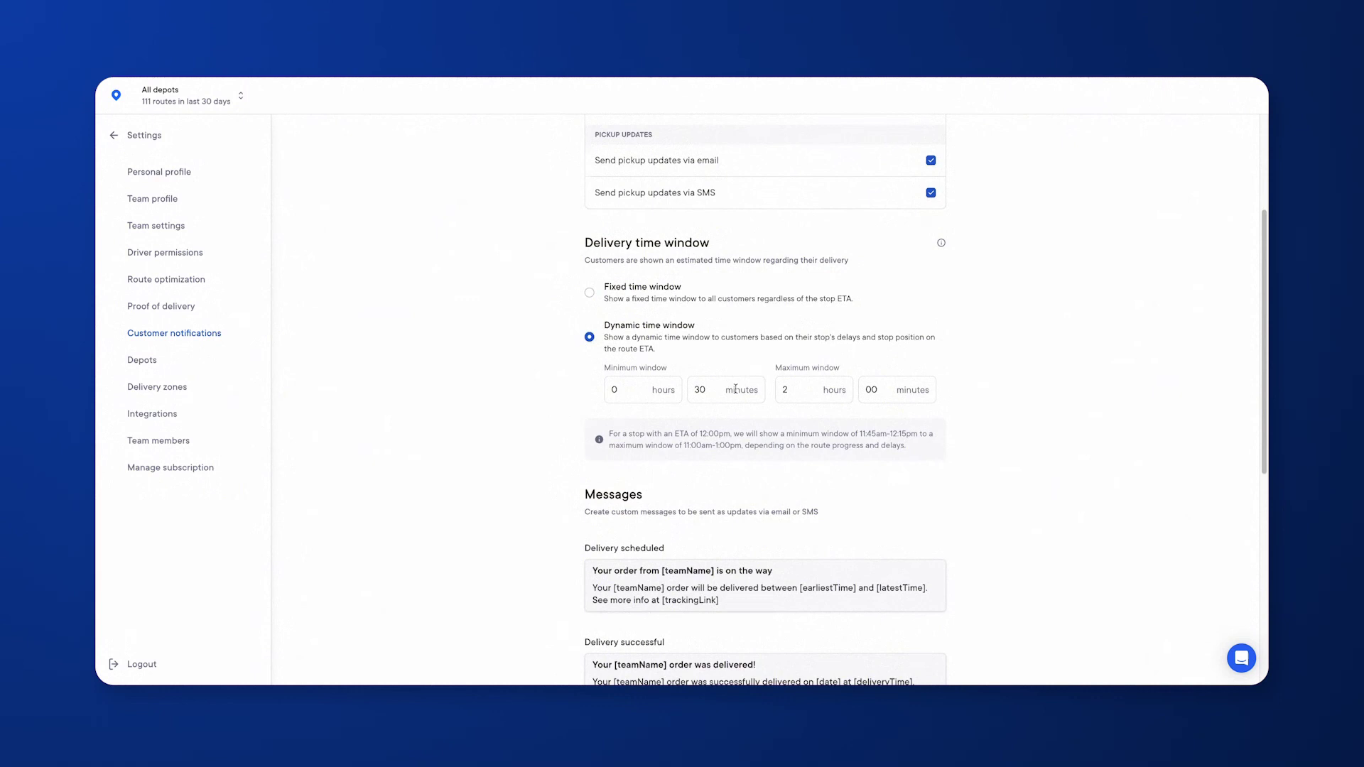
scroll(737, 394, down, 2)
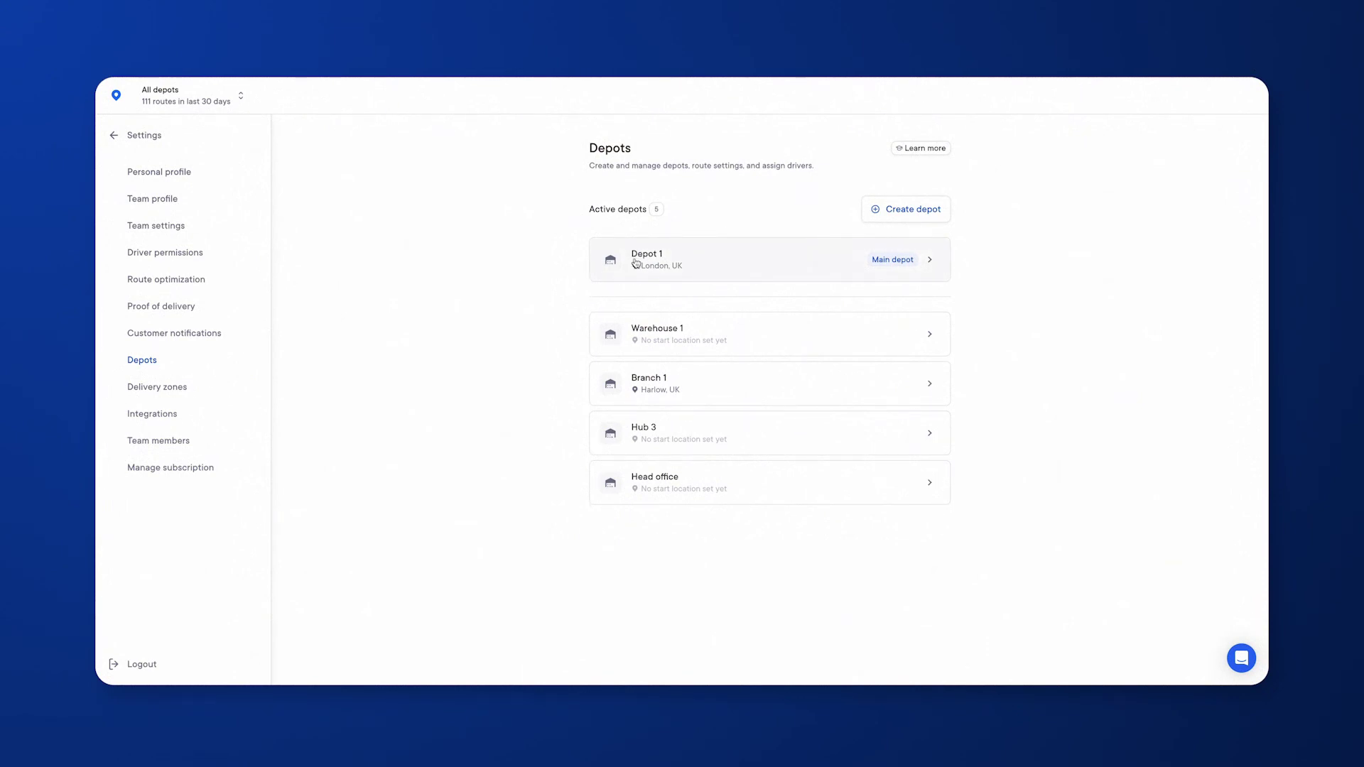
- Open Depot 1 and keep its End location as Return to start location
click(636, 263)
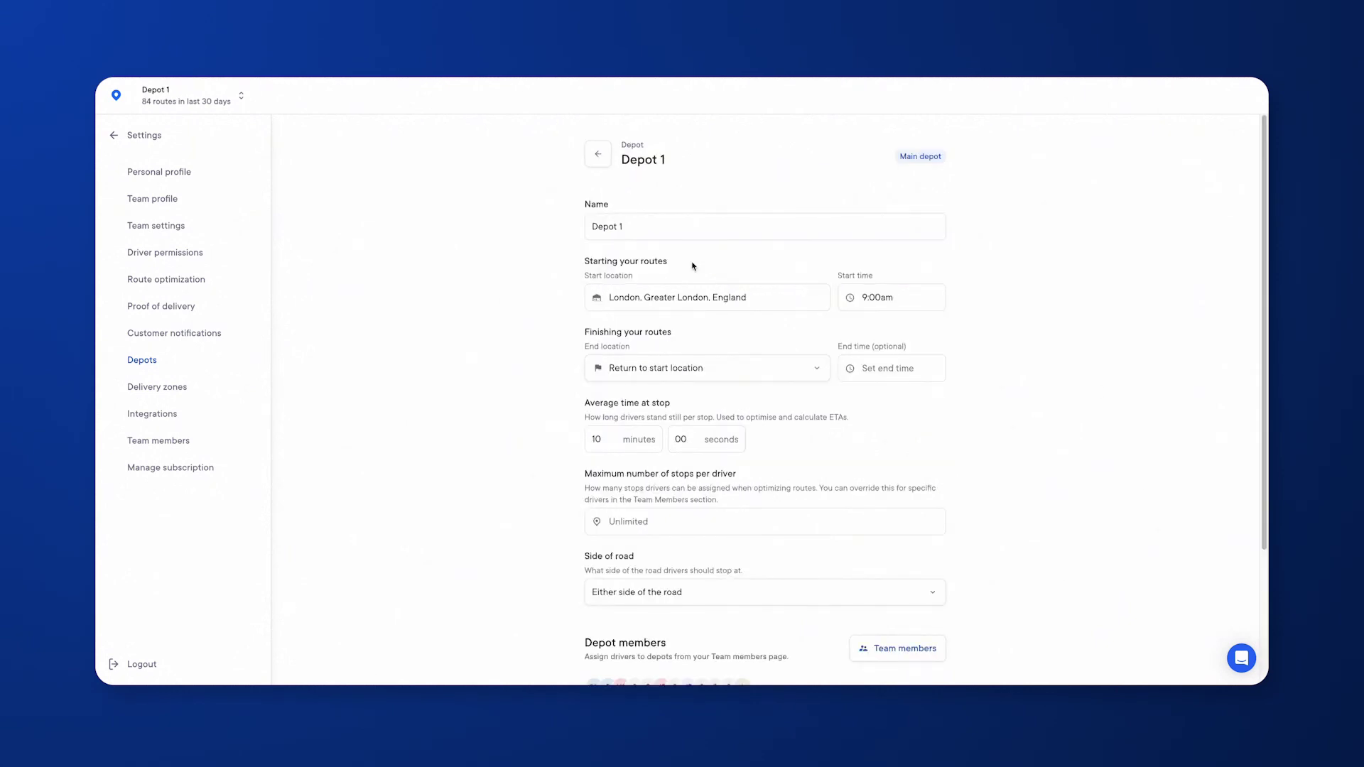
scroll(692, 266, down, 1)
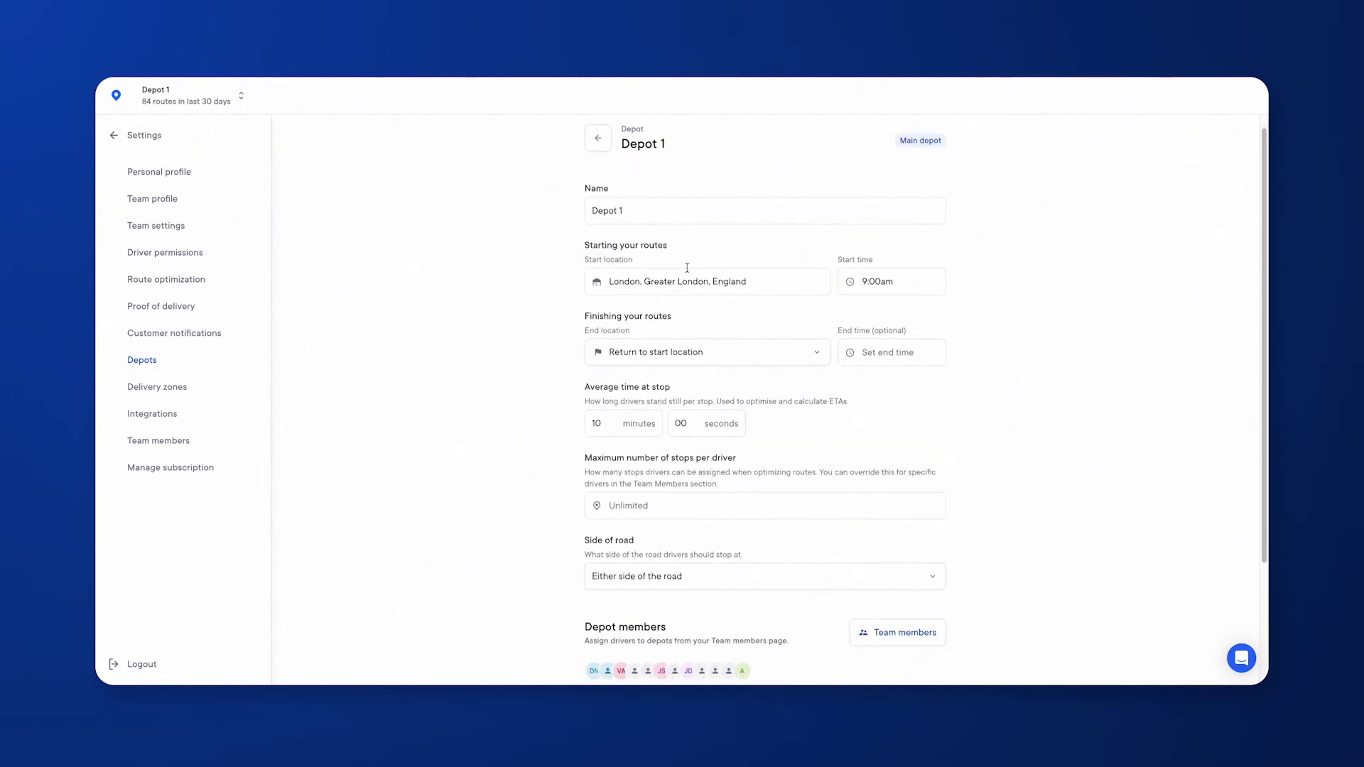
scroll(689, 273, down, 1)
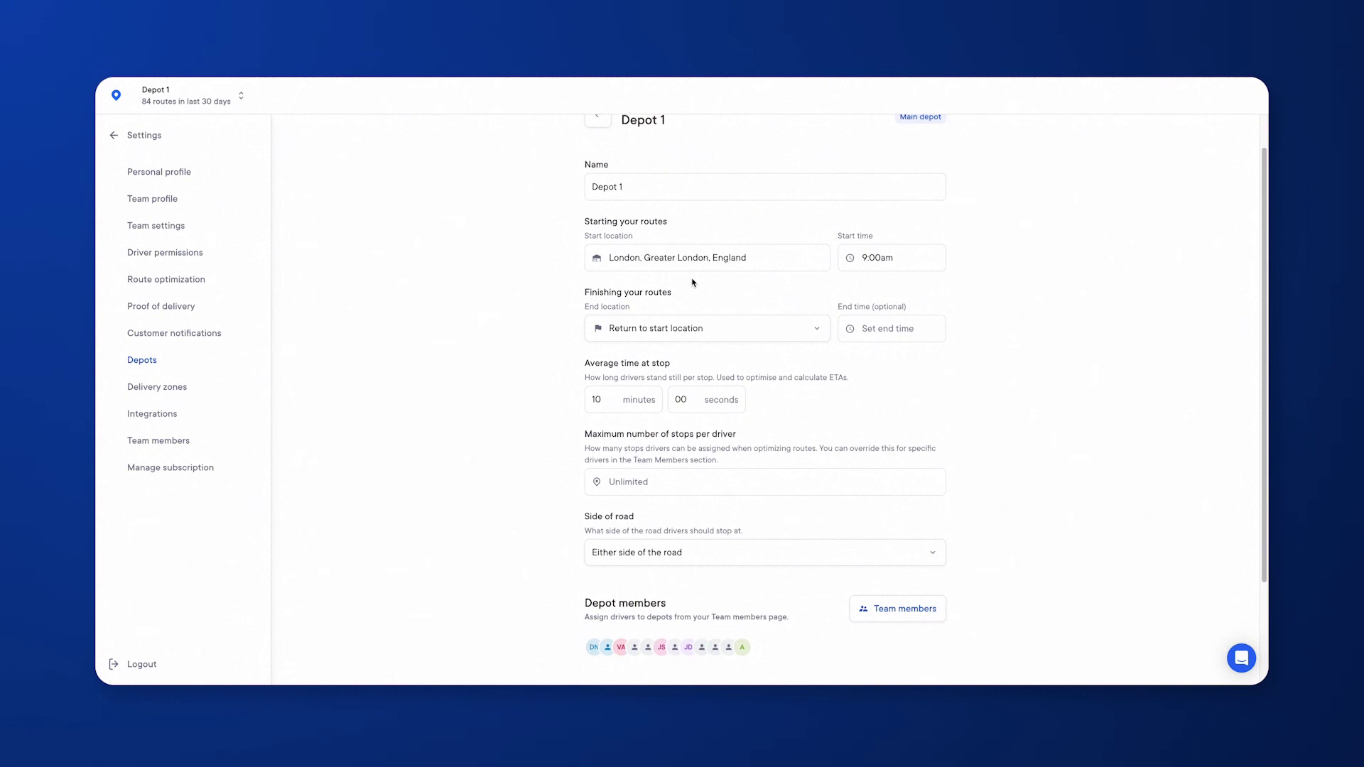
click(690, 340)
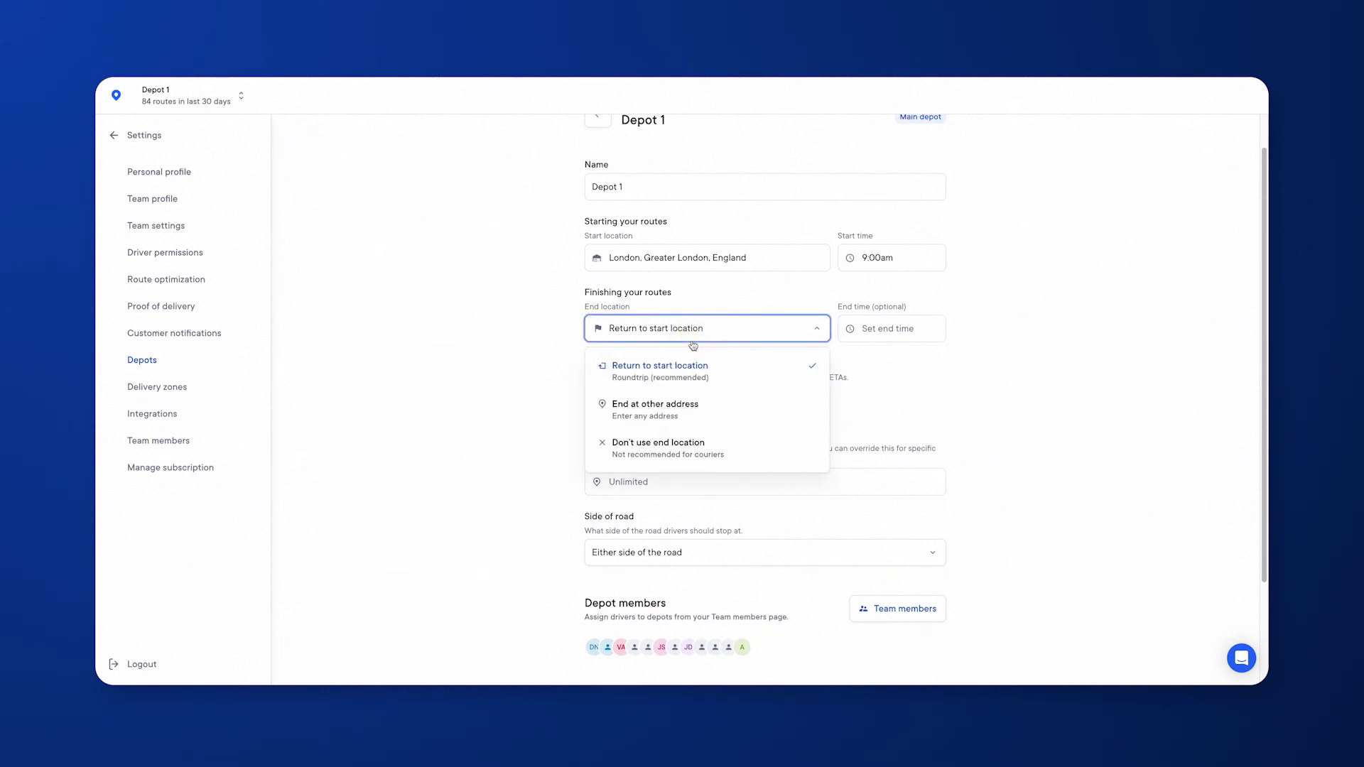
click(868, 391)
scroll(805, 386, down, 1)
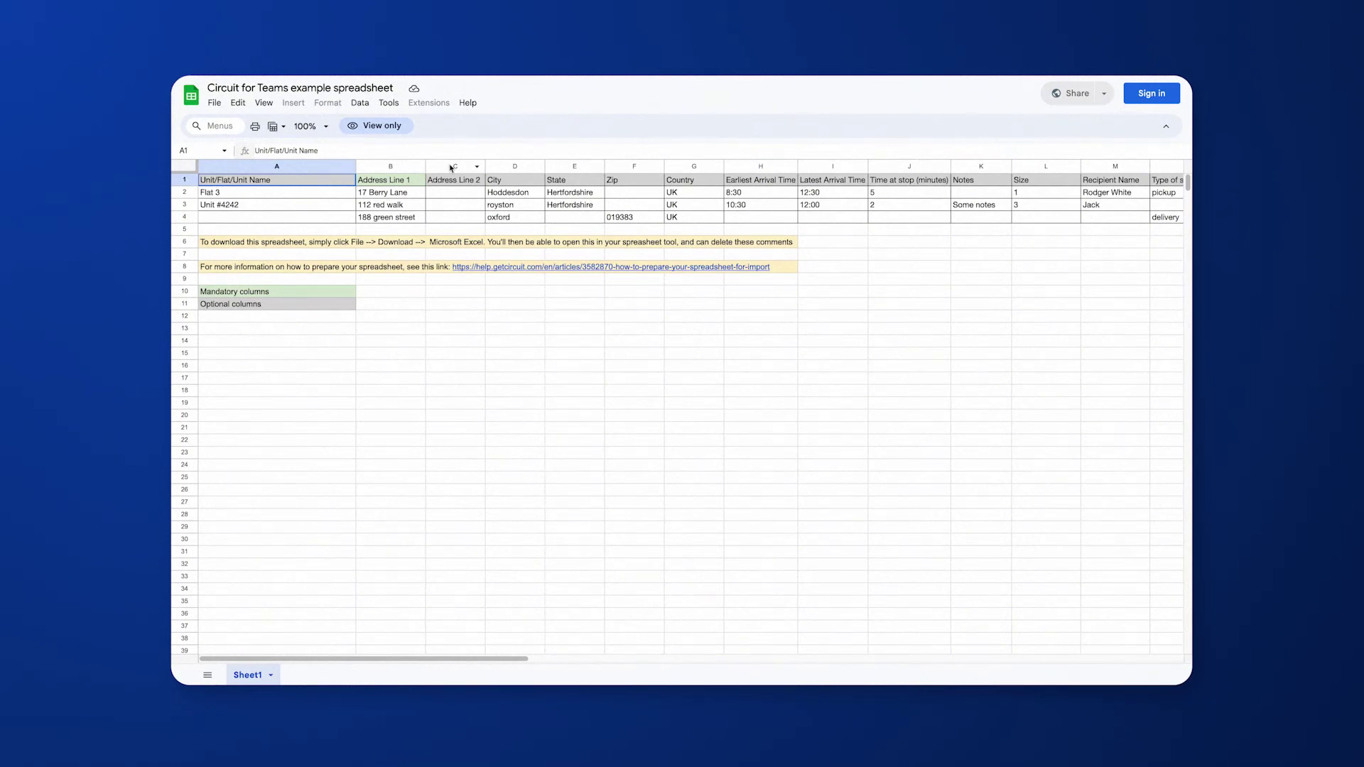
- Select the address columns B through G, then scroll right across the sheet
drag(400, 167, 688, 162)
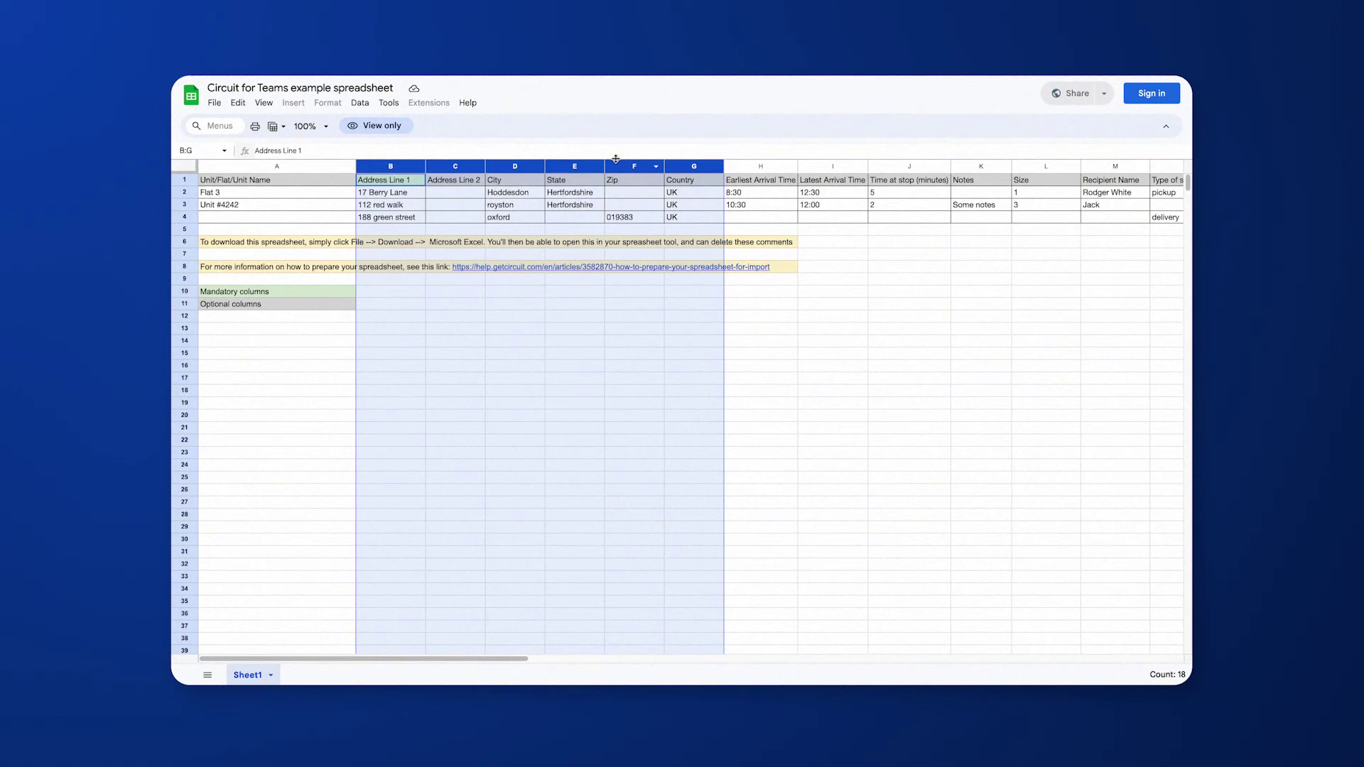
scroll(593, 182, right, 5)
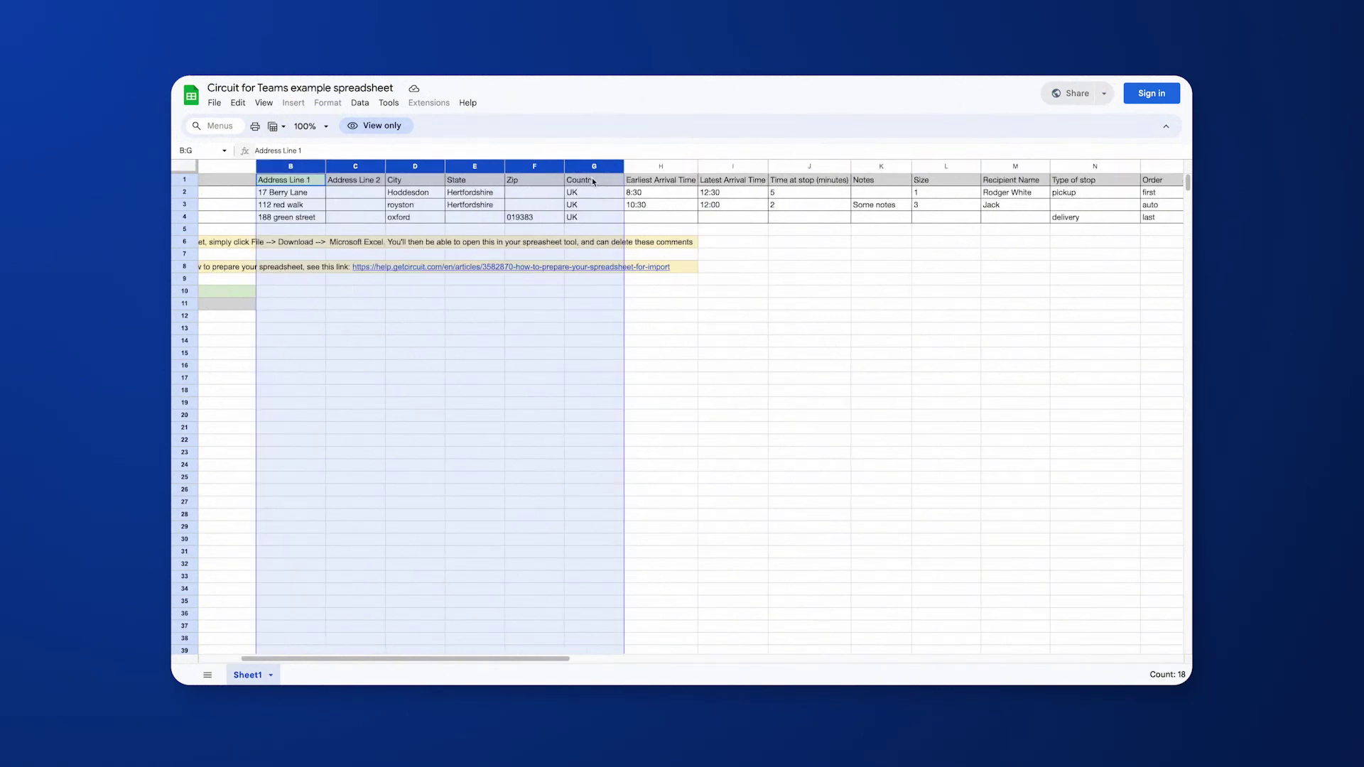
scroll(583, 178, right, 3)
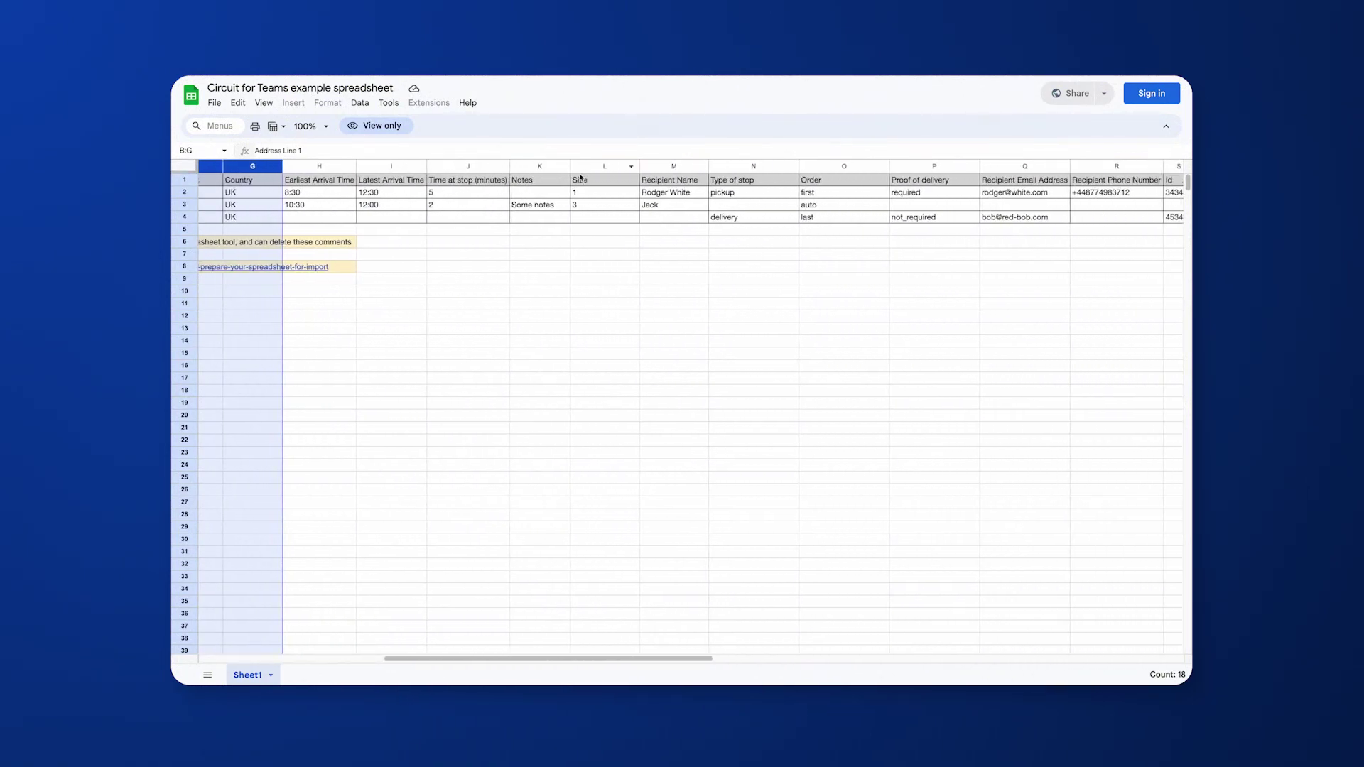
scroll(580, 177, right, 1)
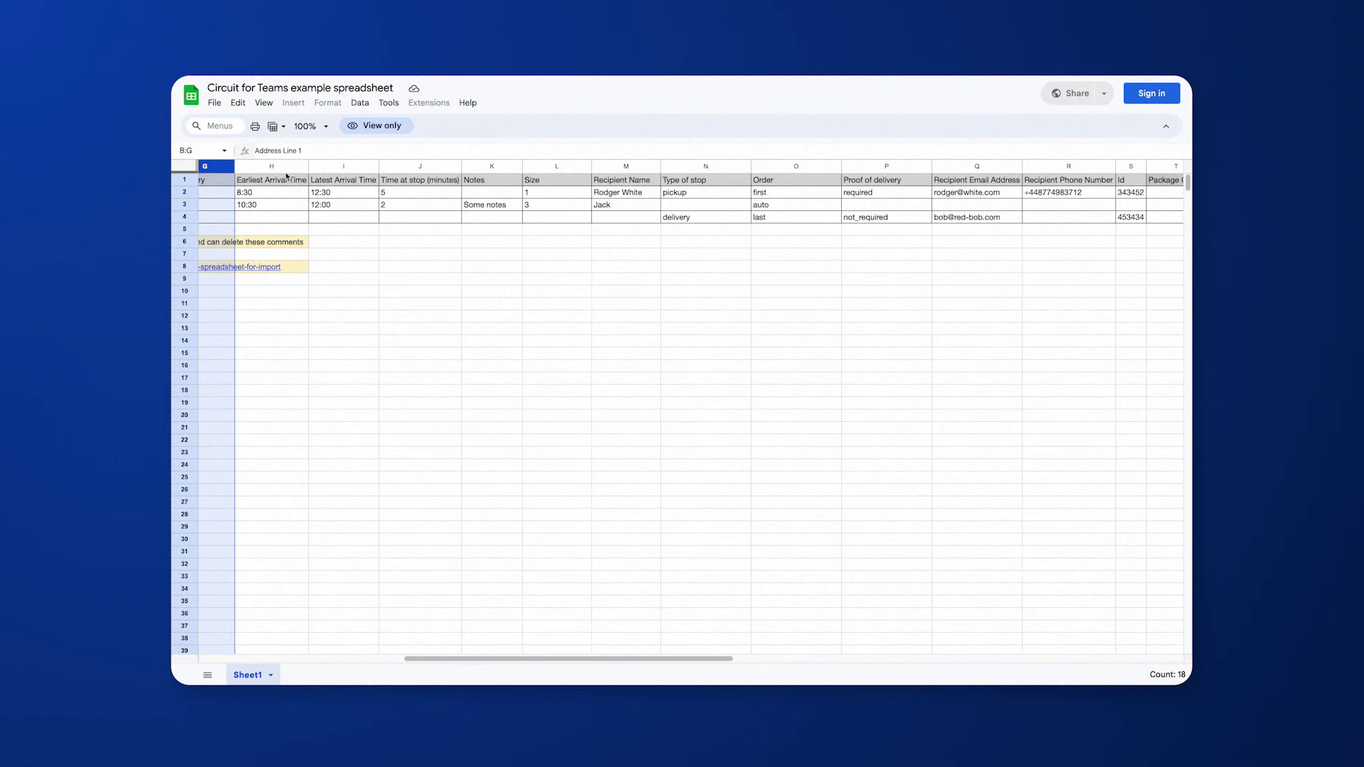
- Select the arrival-time, Time at stop, and recipient name, email and phone columns in turn
drag(287, 168, 343, 170)
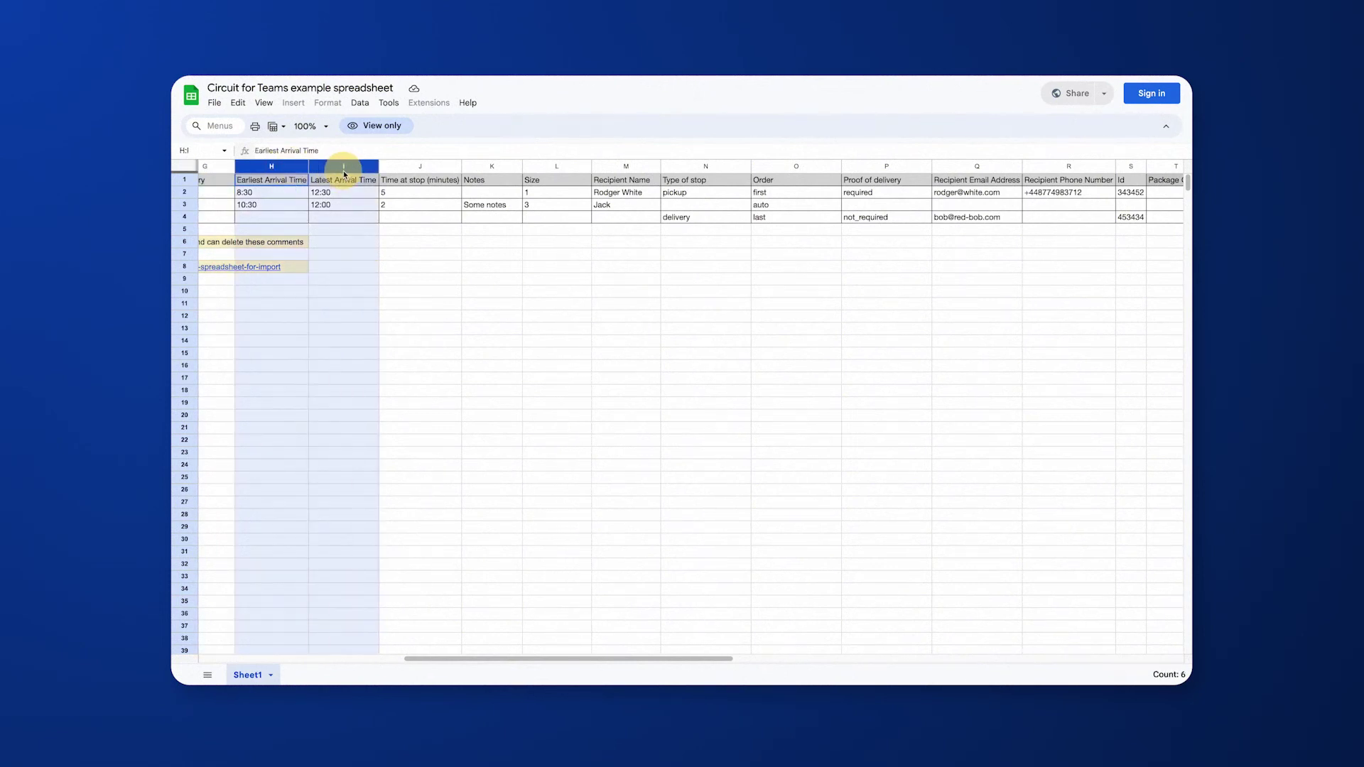
click(424, 169)
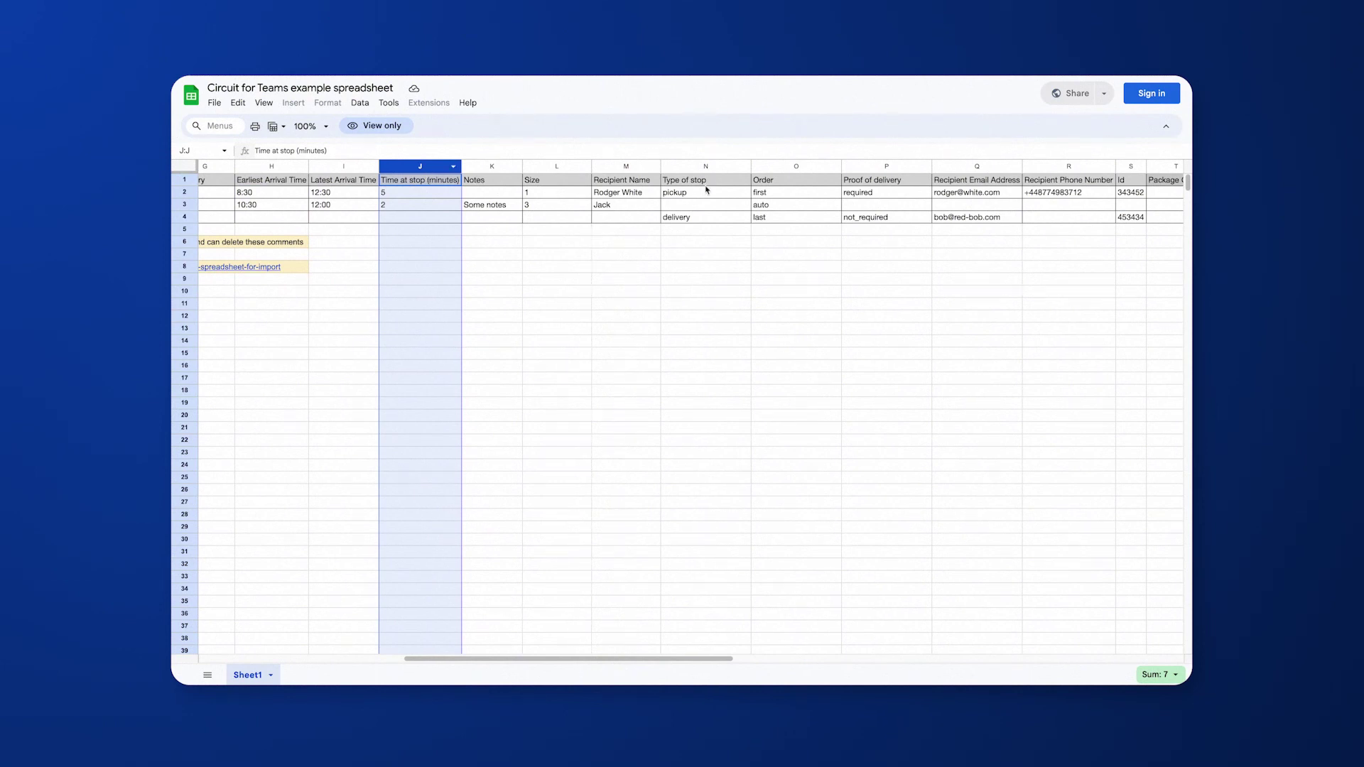
click(628, 167)
click(980, 167)
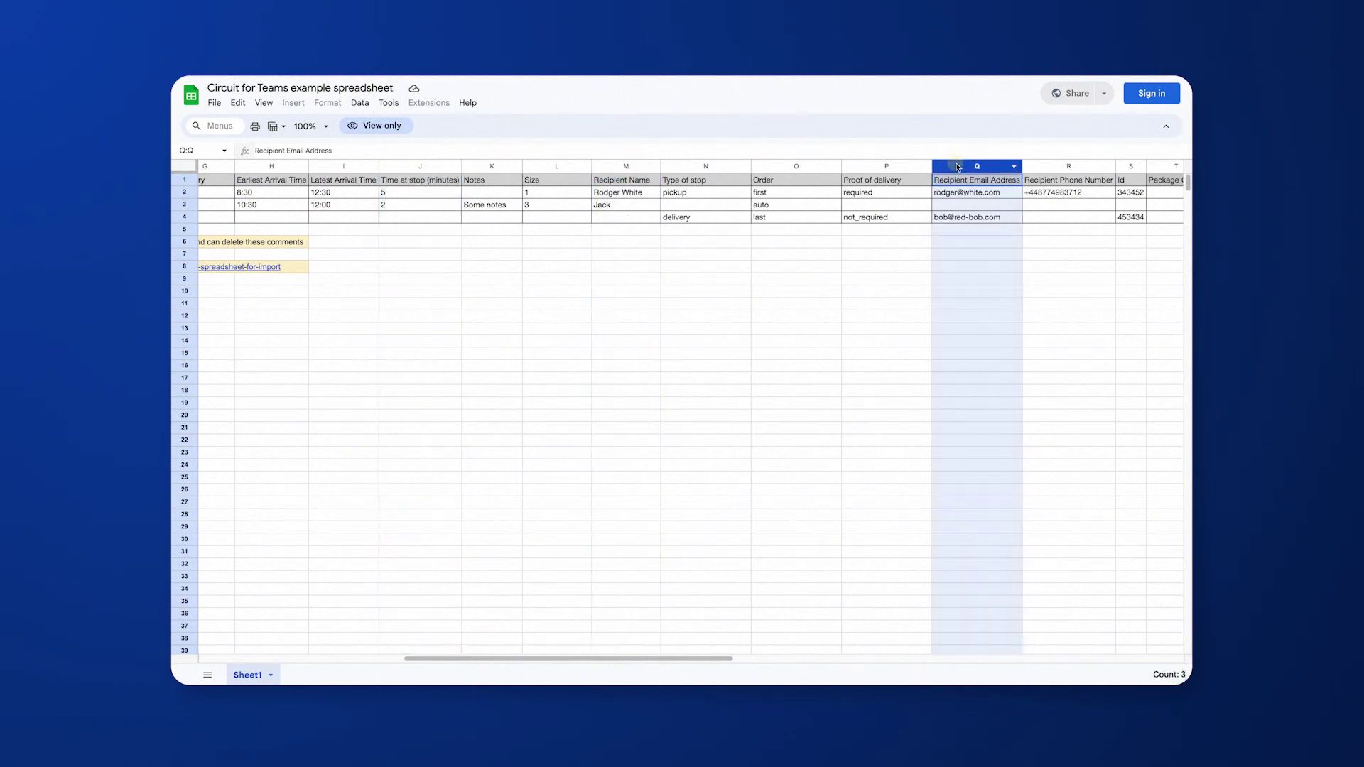
click(1051, 168)
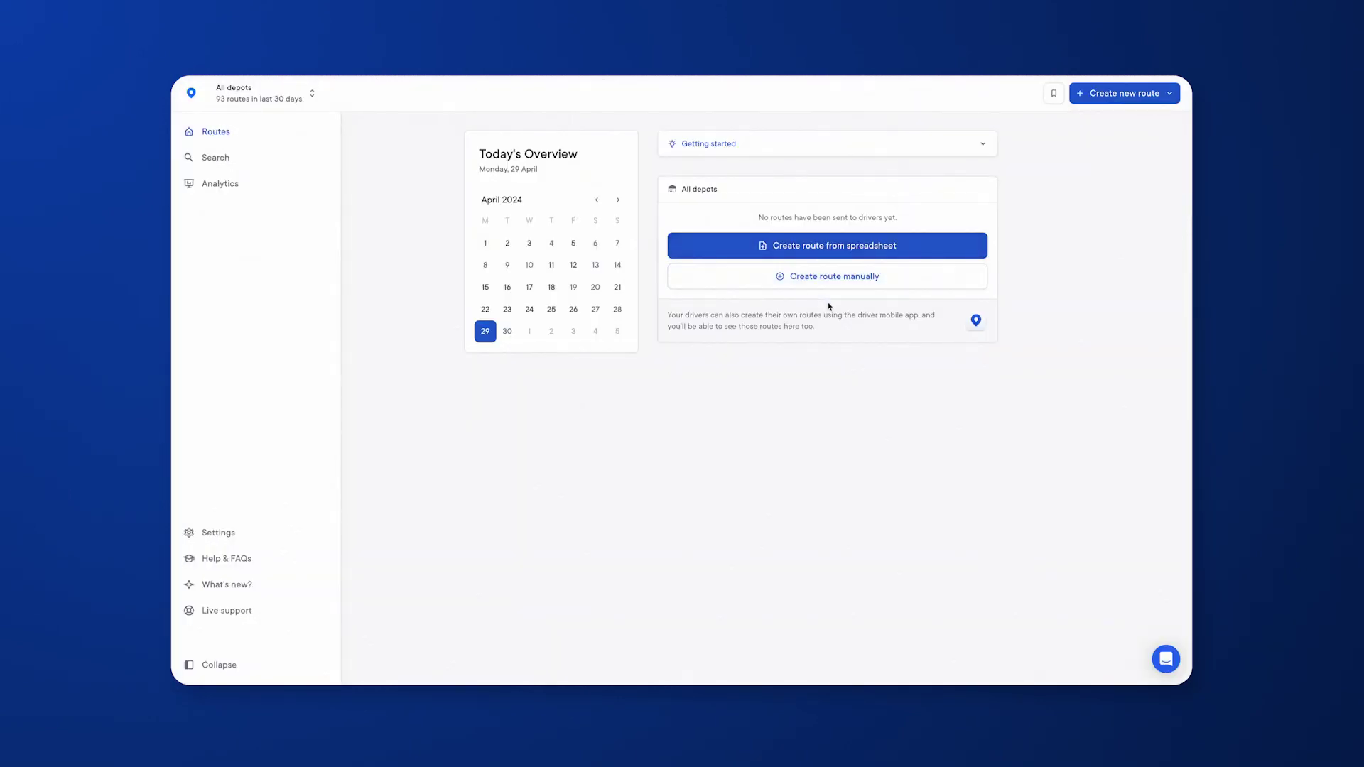
- Start a new route from a spreadsheet and name it 'demo v1'
click(840, 253)
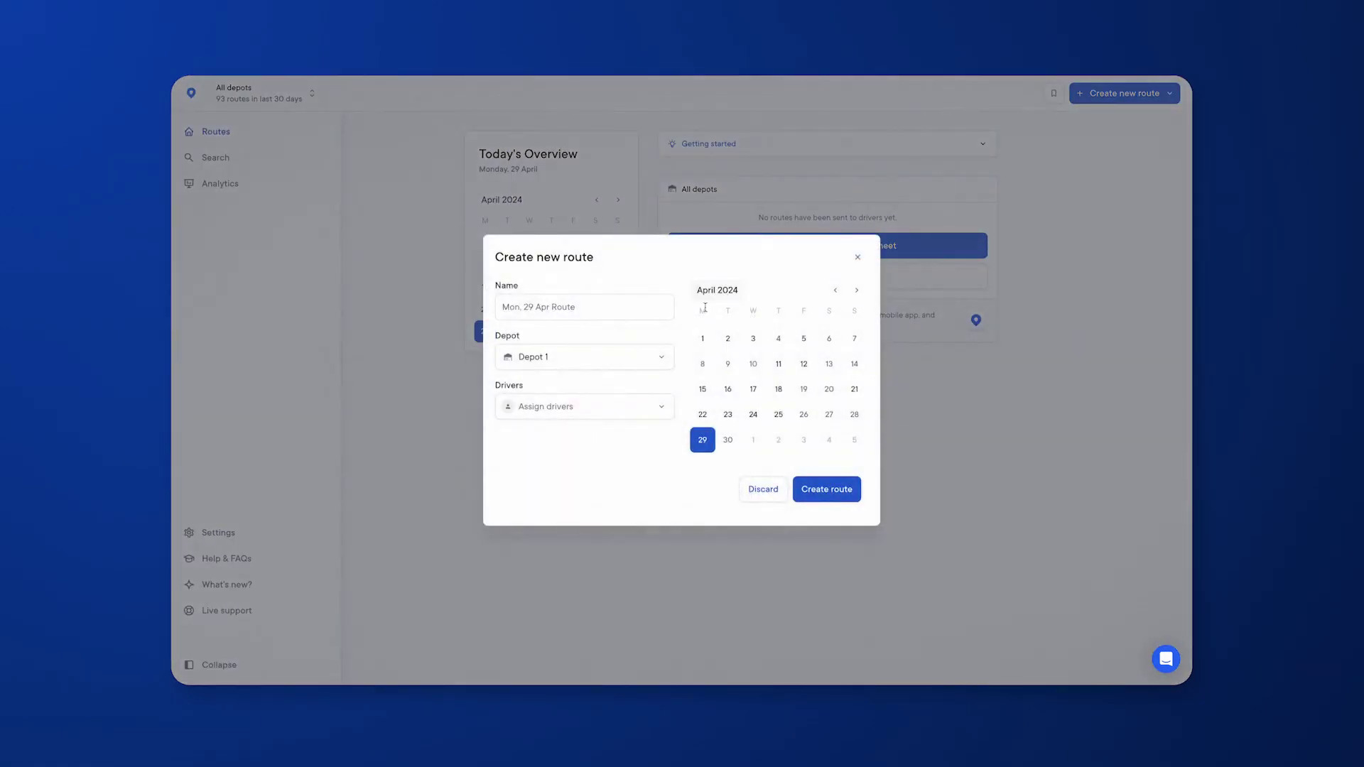
click(599, 306)
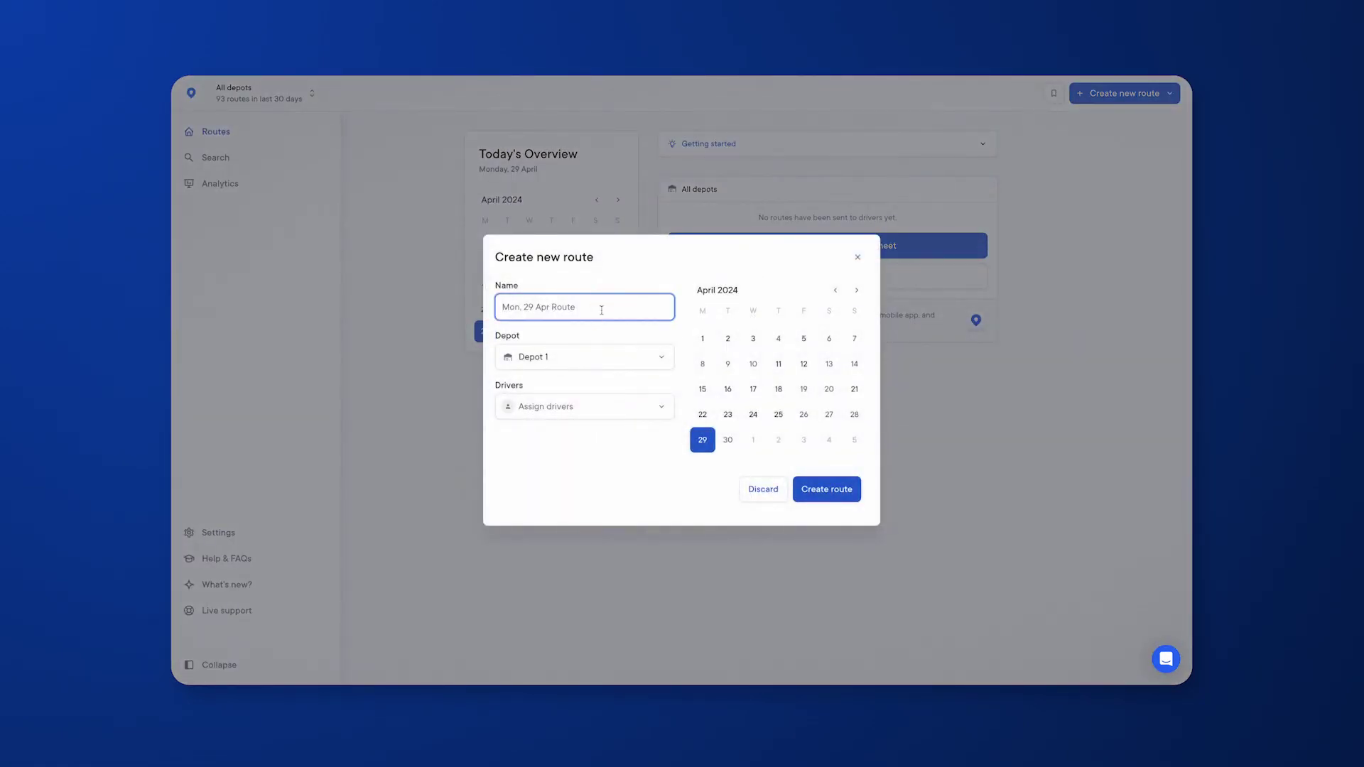
text(demo v1)
- Create the demo v1 route and upload the demo CSV file of stops
click(846, 500)
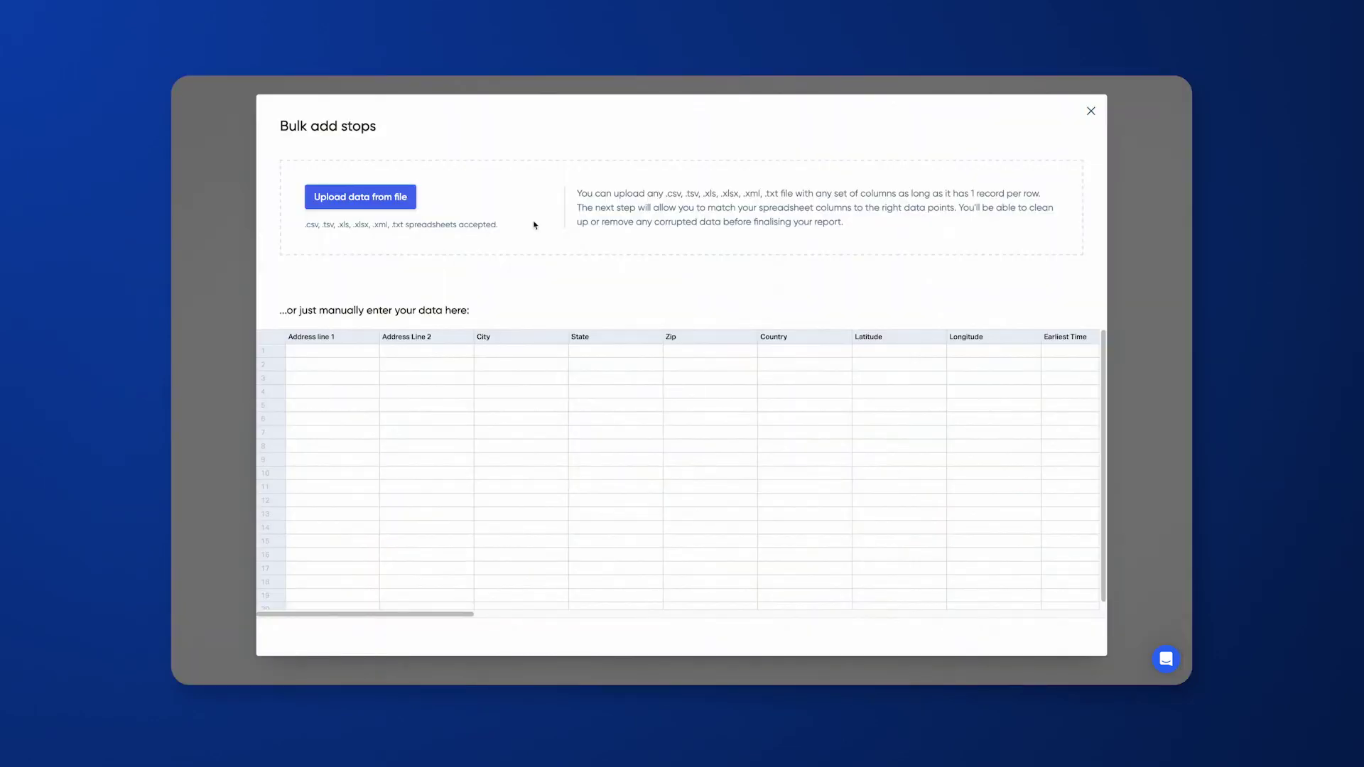
click(372, 211)
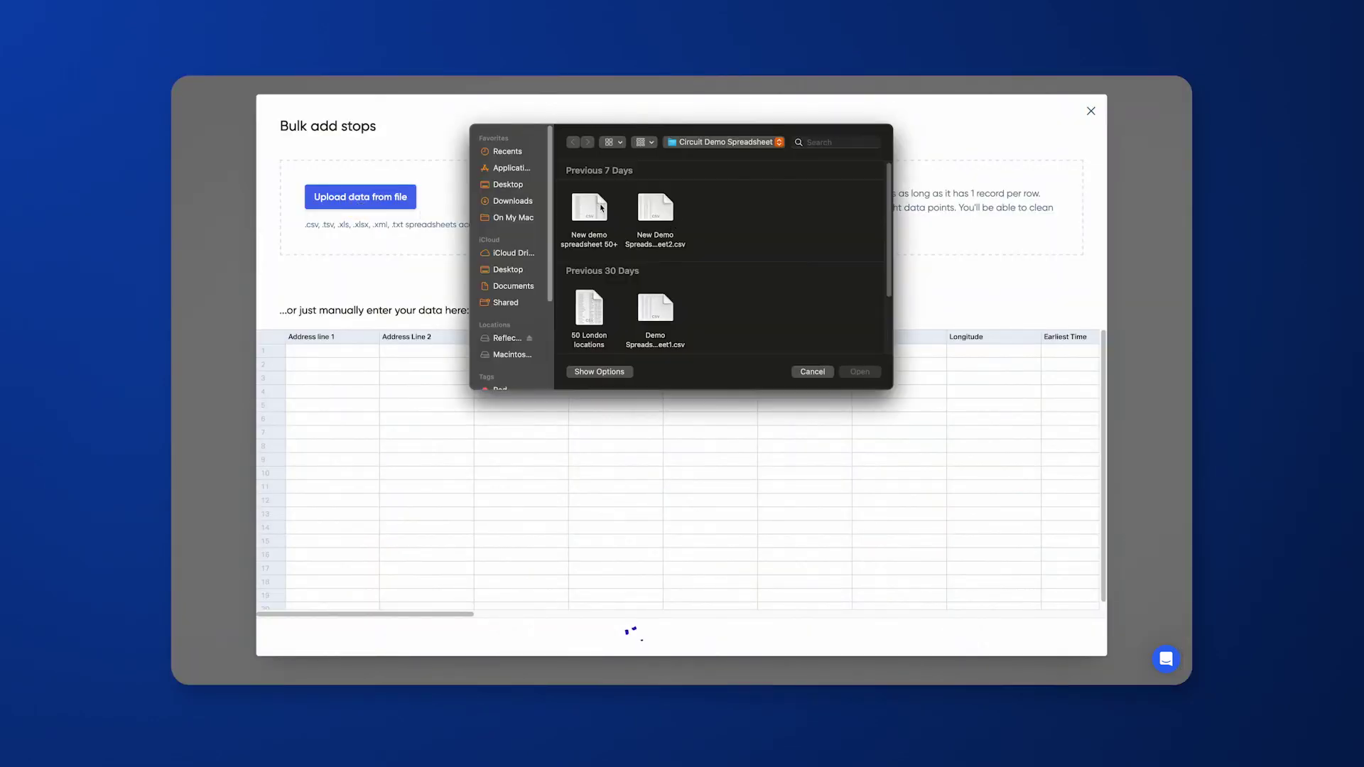
click(650, 209)
key(Return)
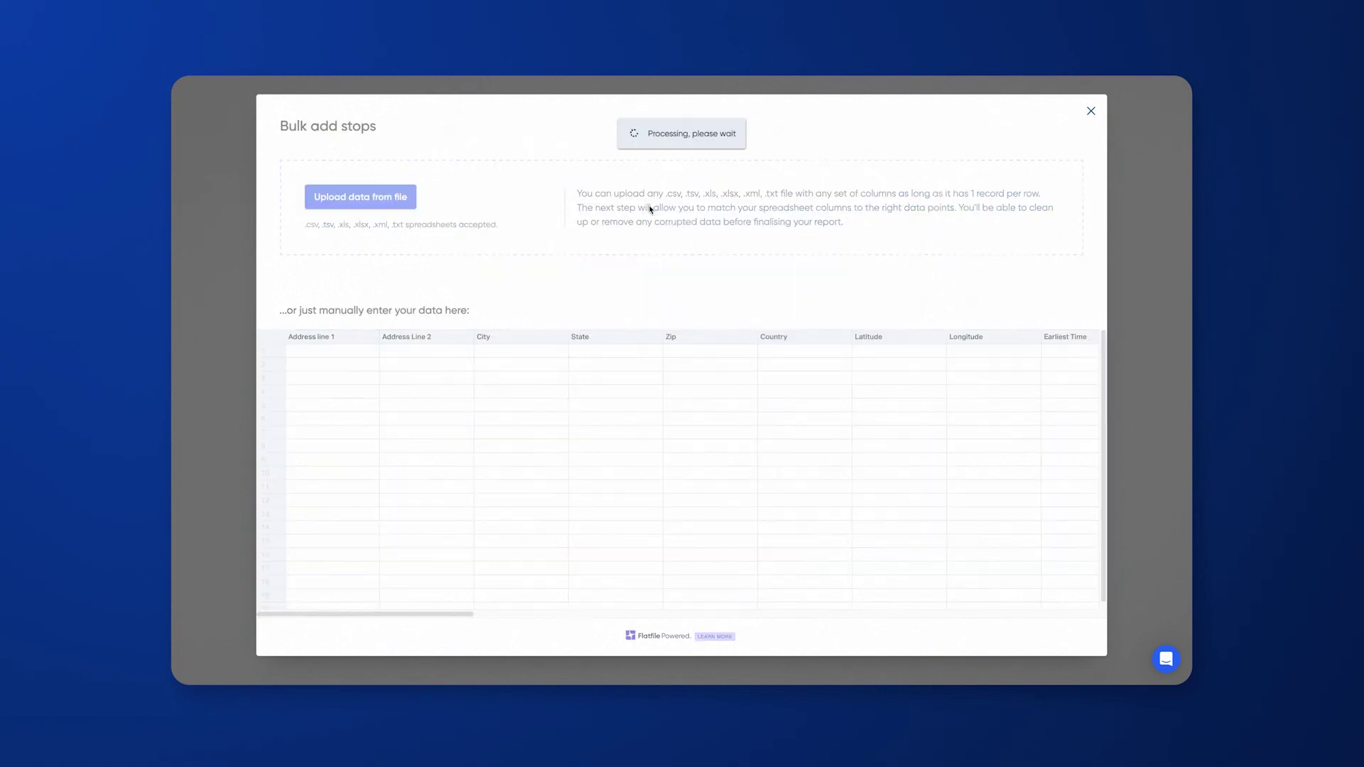
- Accept the column mappings, pass the repair review, and submit all 56 stops
right_click(733, 210)
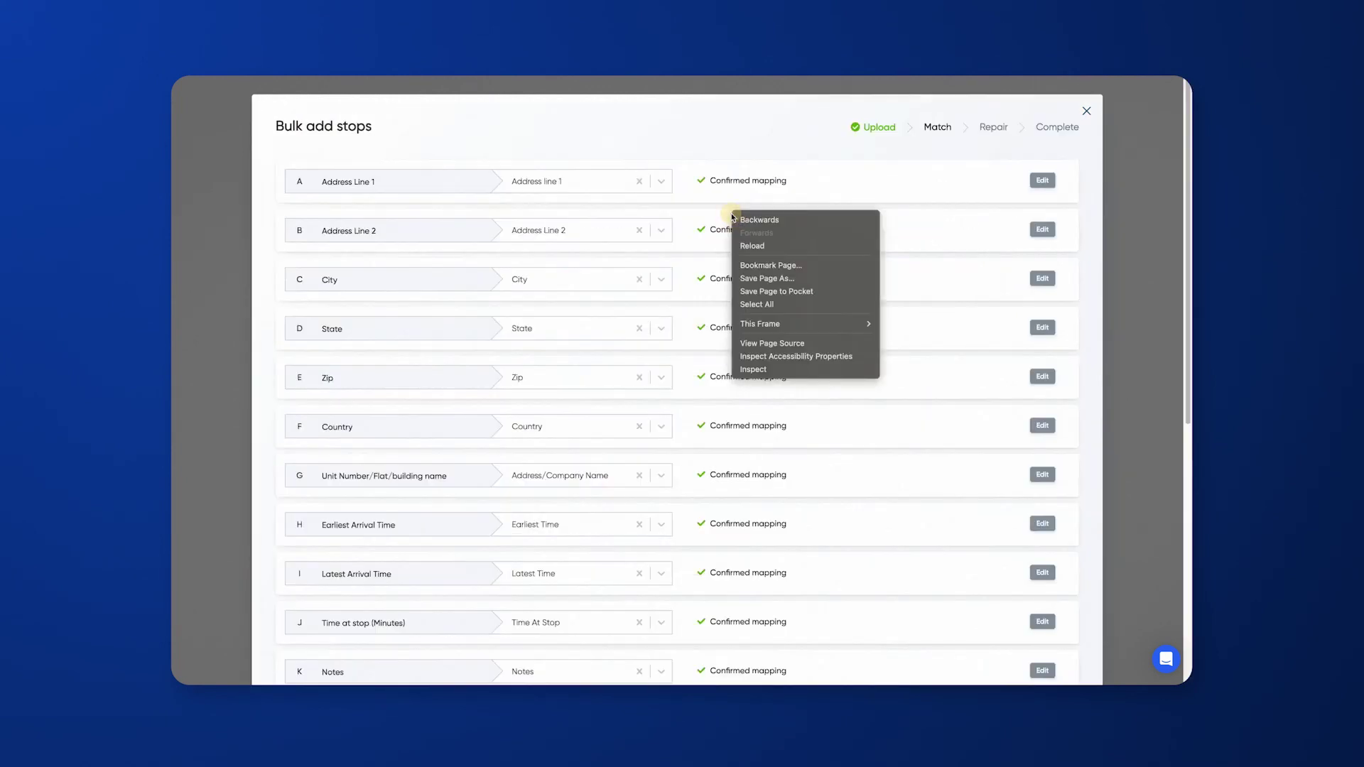
drag(1099, 238, 1085, 329)
scroll(1020, 343, down, 1)
click(1096, 308)
scroll(1063, 341, down, 4)
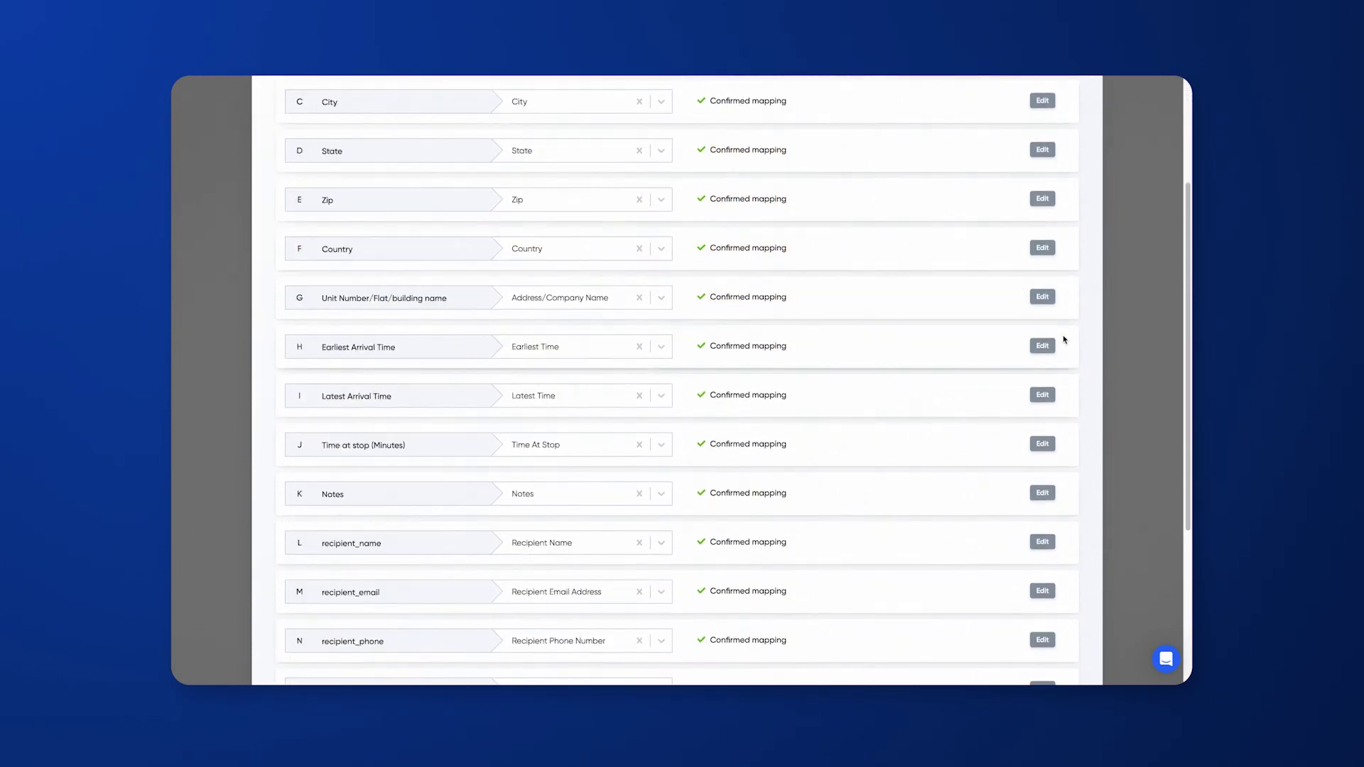
scroll(1062, 365, down, 2)
click(1053, 636)
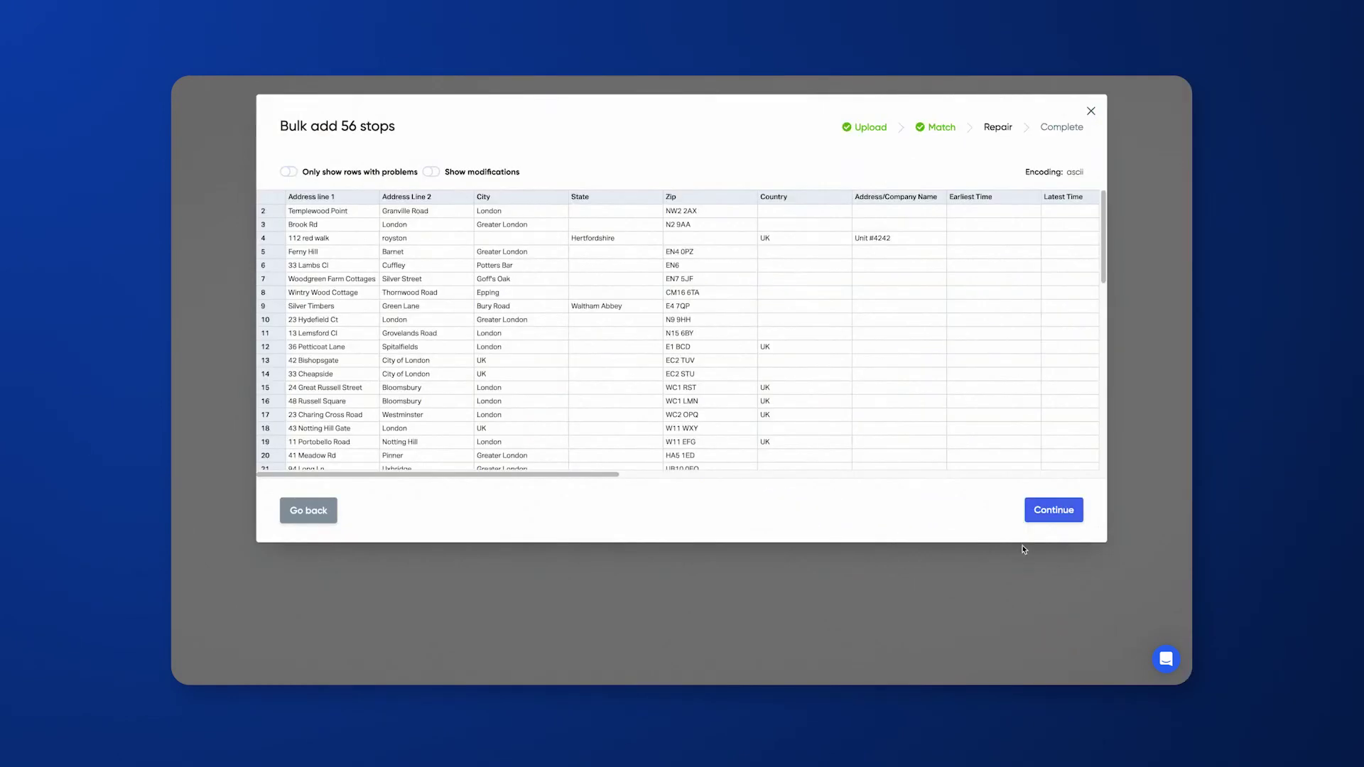
click(1058, 512)
click(772, 310)
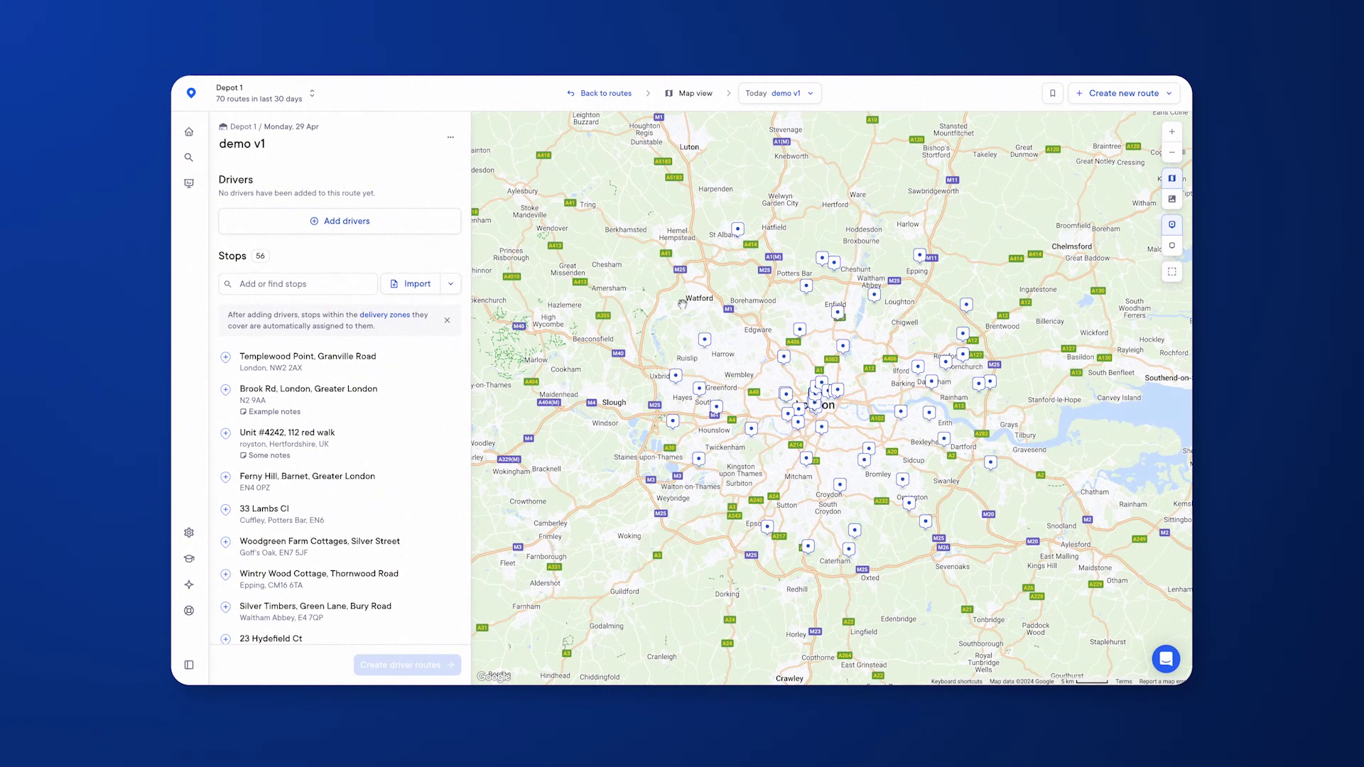
- Review the 56 imported stops in demo v1's Stops list and London map
double_click(226, 256)
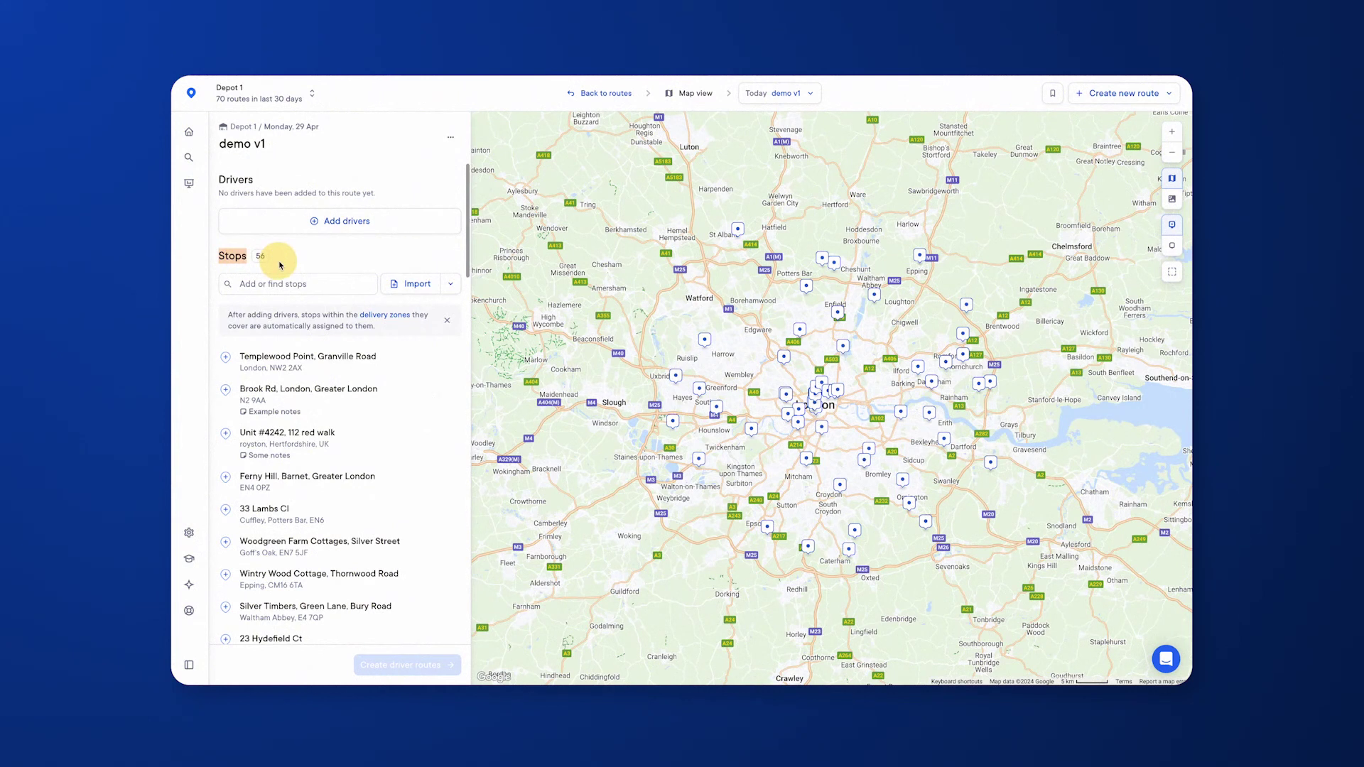
- Assign four Depot 1 drivers, including Demo Driver, to the demo v1 route
click(342, 233)
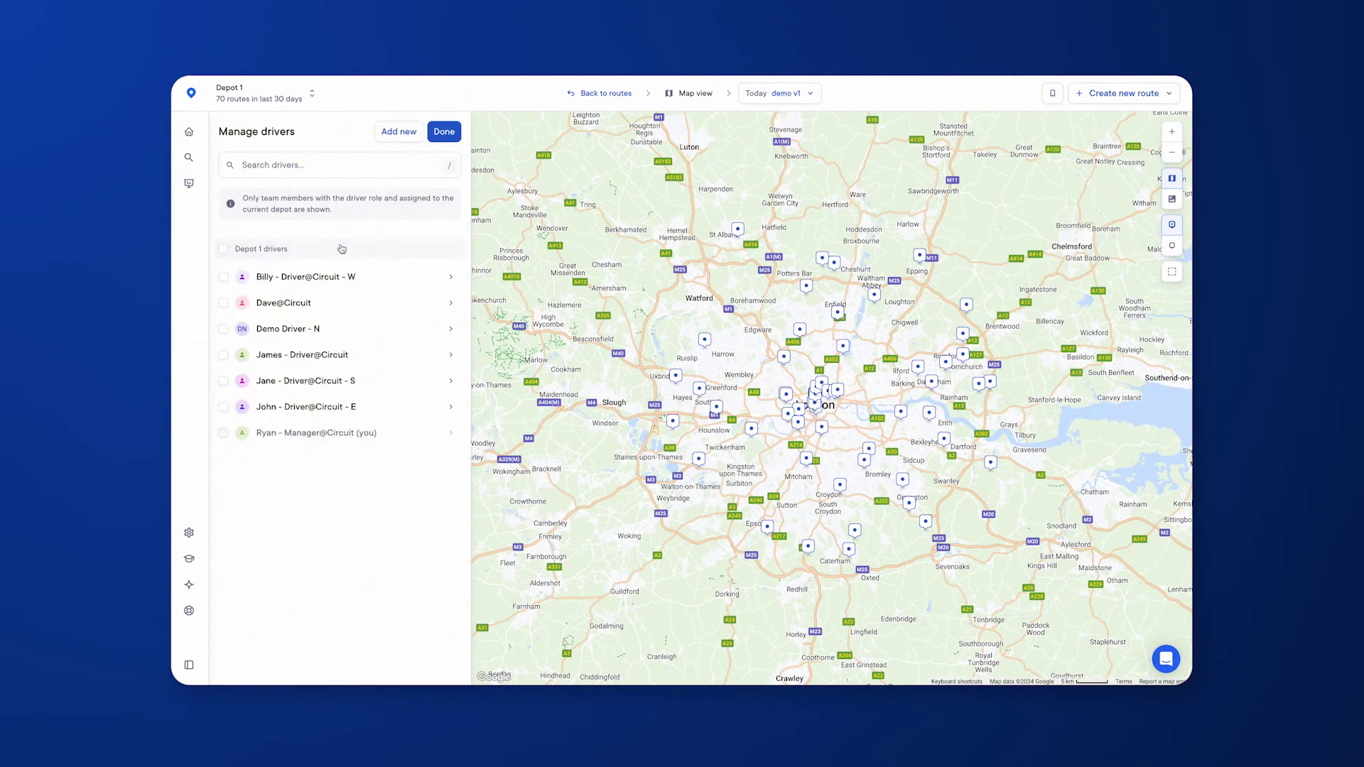
click(330, 281)
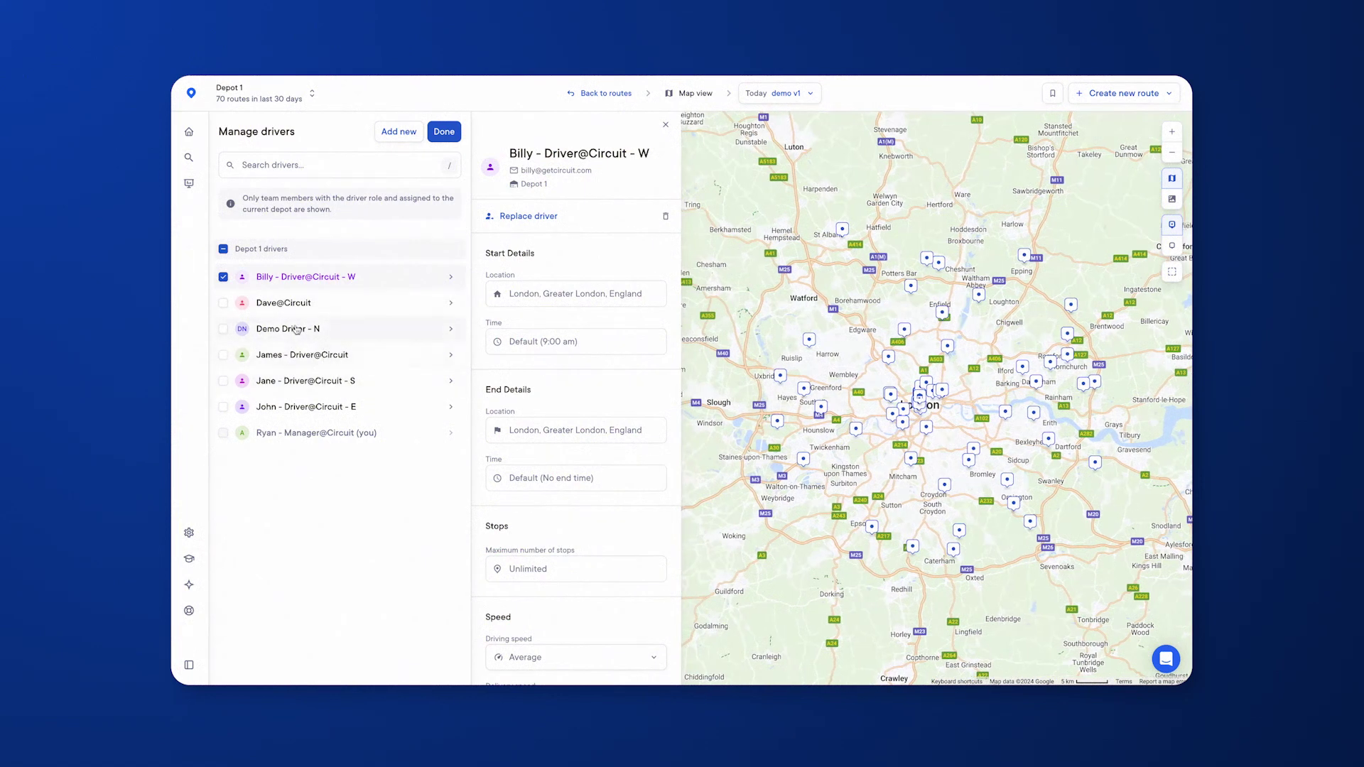
click(297, 328)
click(319, 381)
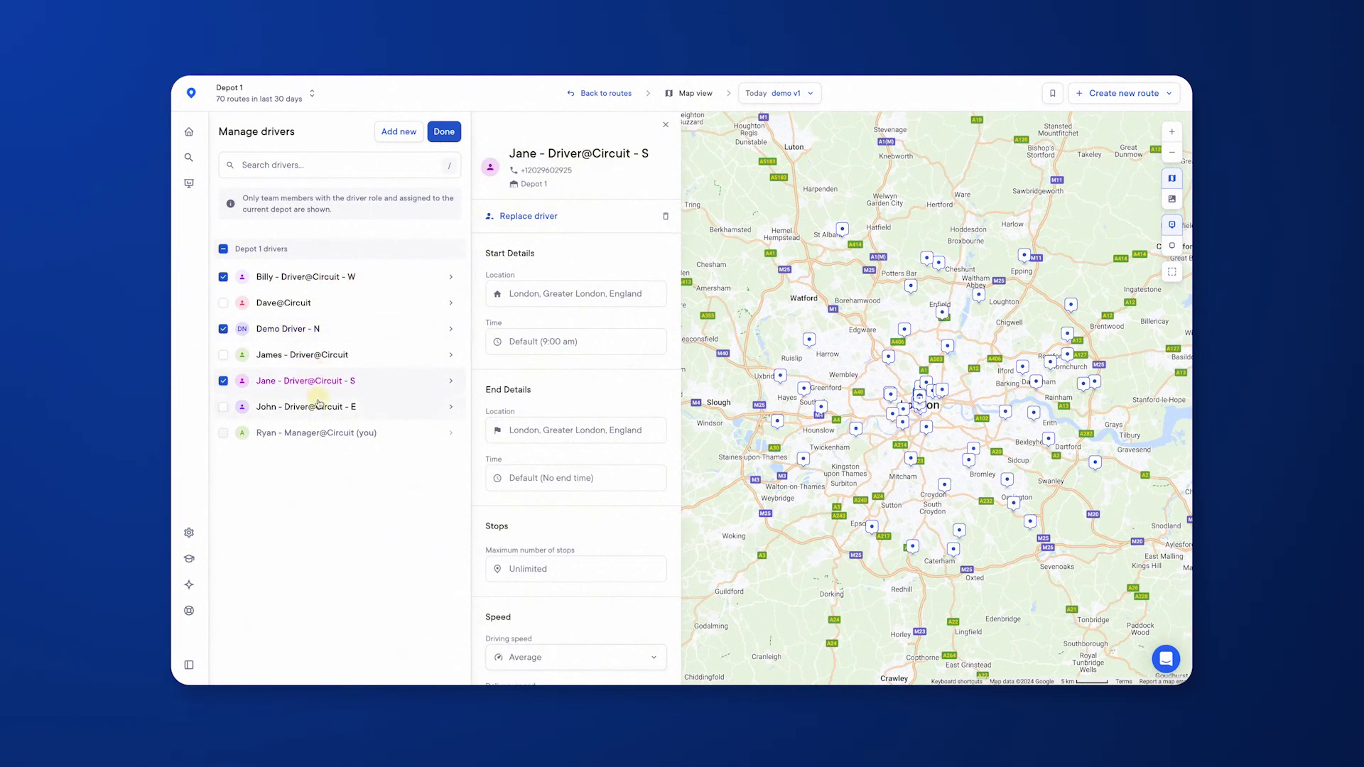
click(320, 405)
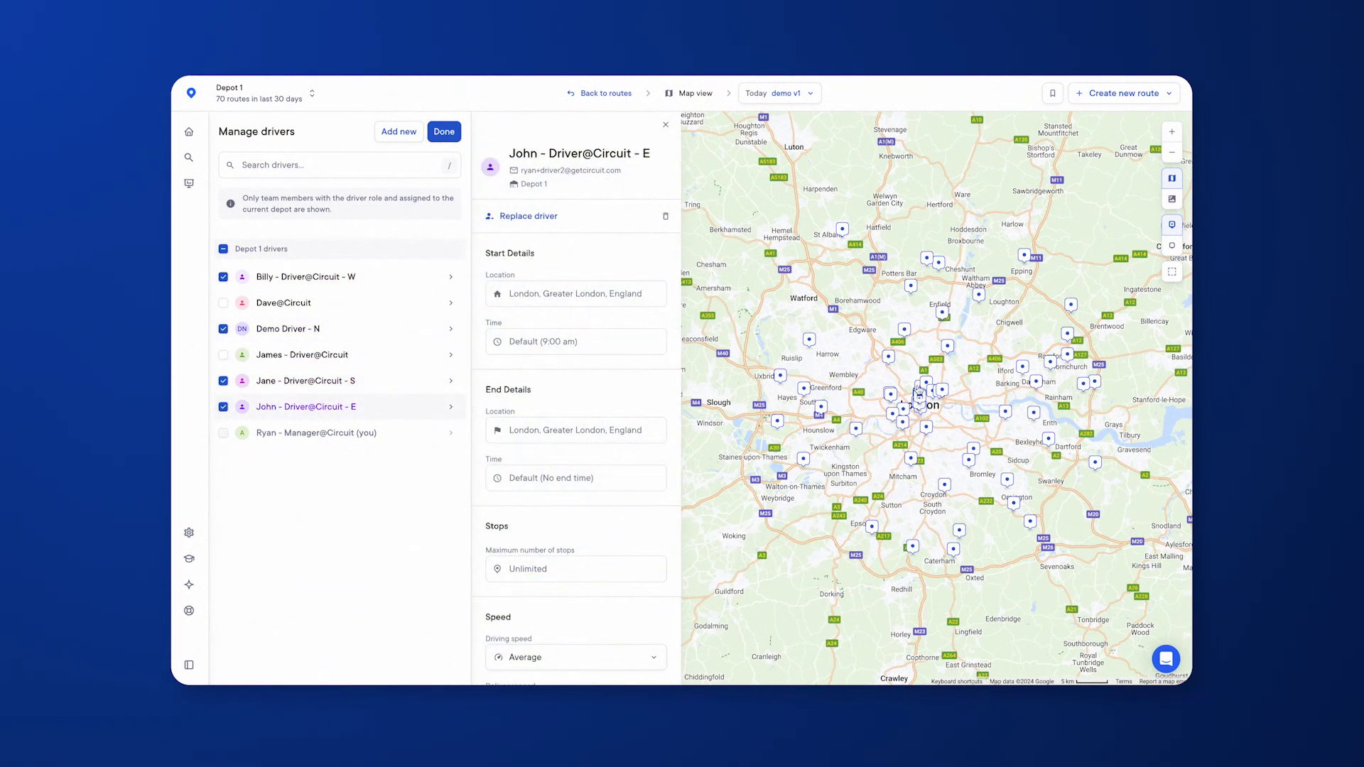
click(451, 138)
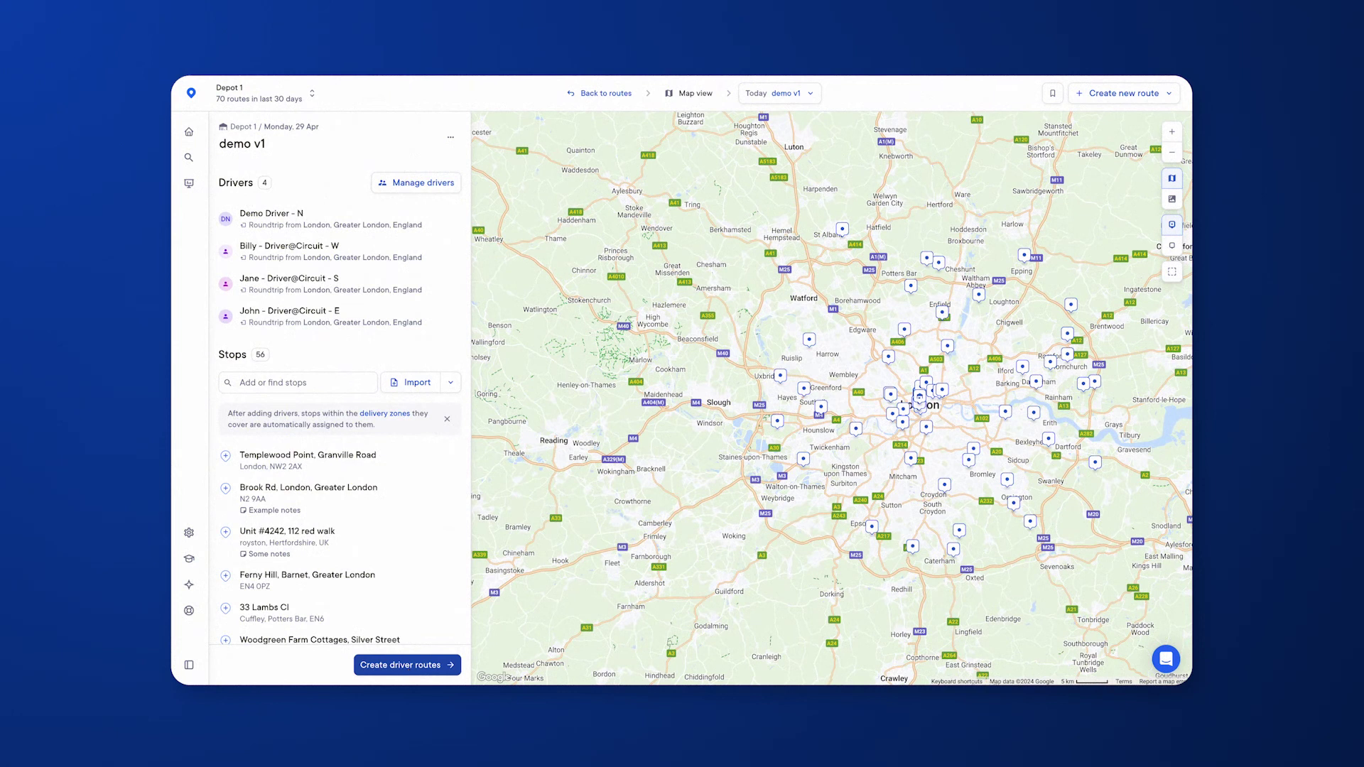
- Inspect the first stop, then optimise all 56 stops into four driver routes of 12, 17, 15 and 12 stops
click(354, 462)
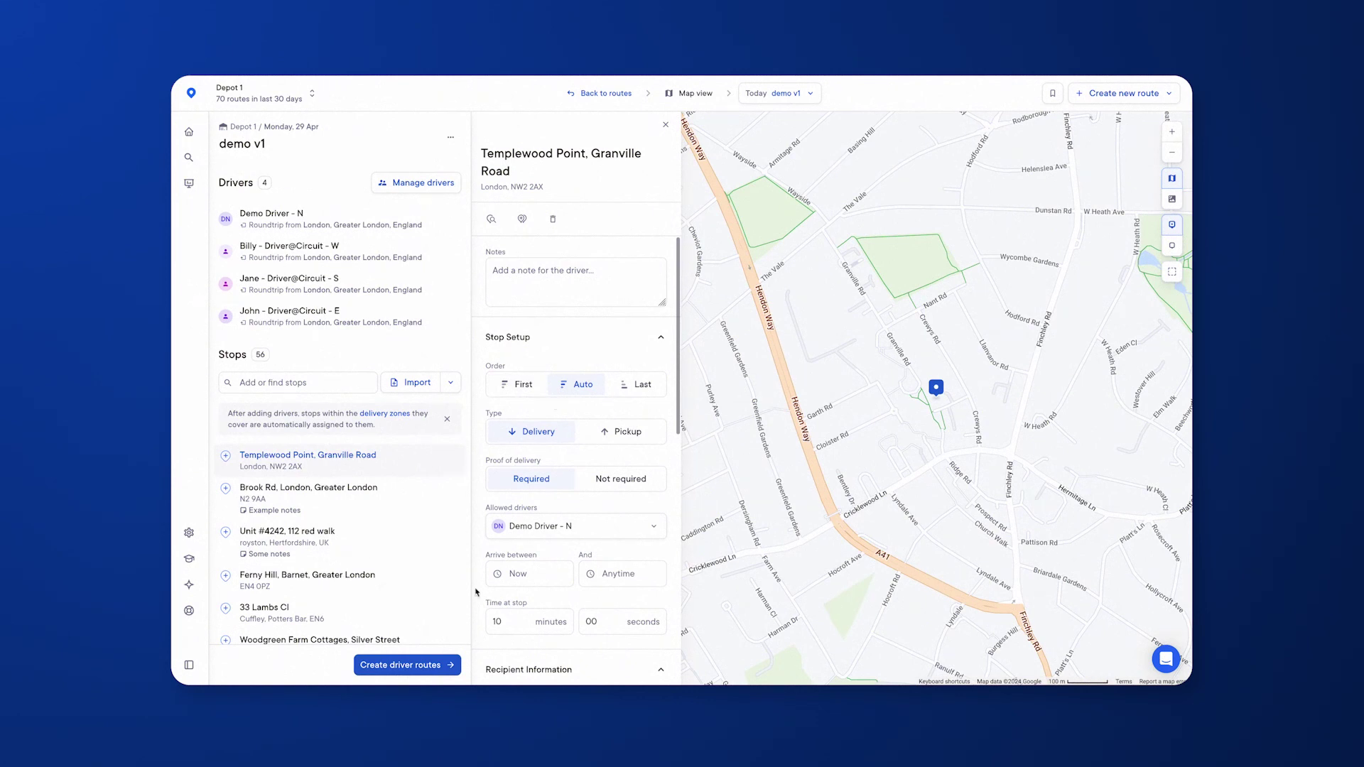
click(406, 666)
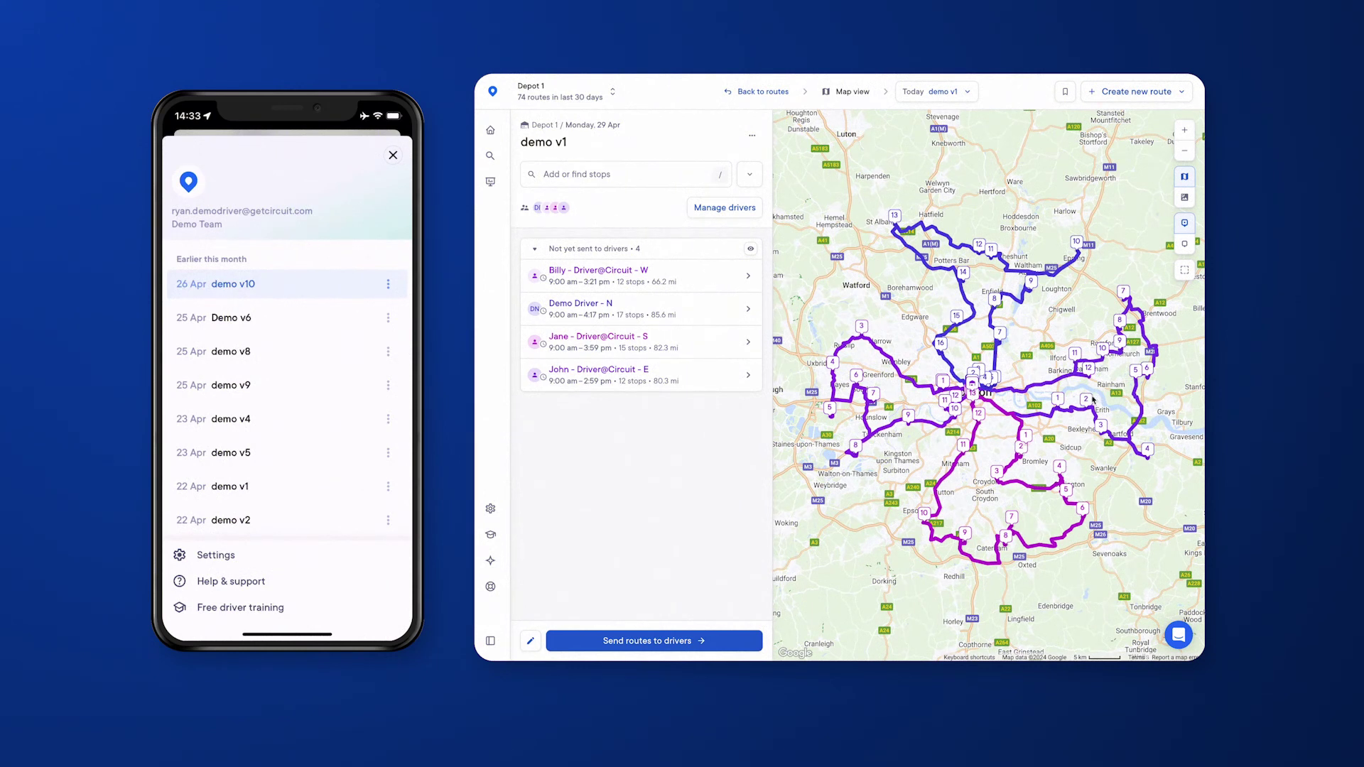
- Send the four optimised demo v1 routes to the drivers' mobile app
click(651, 645)
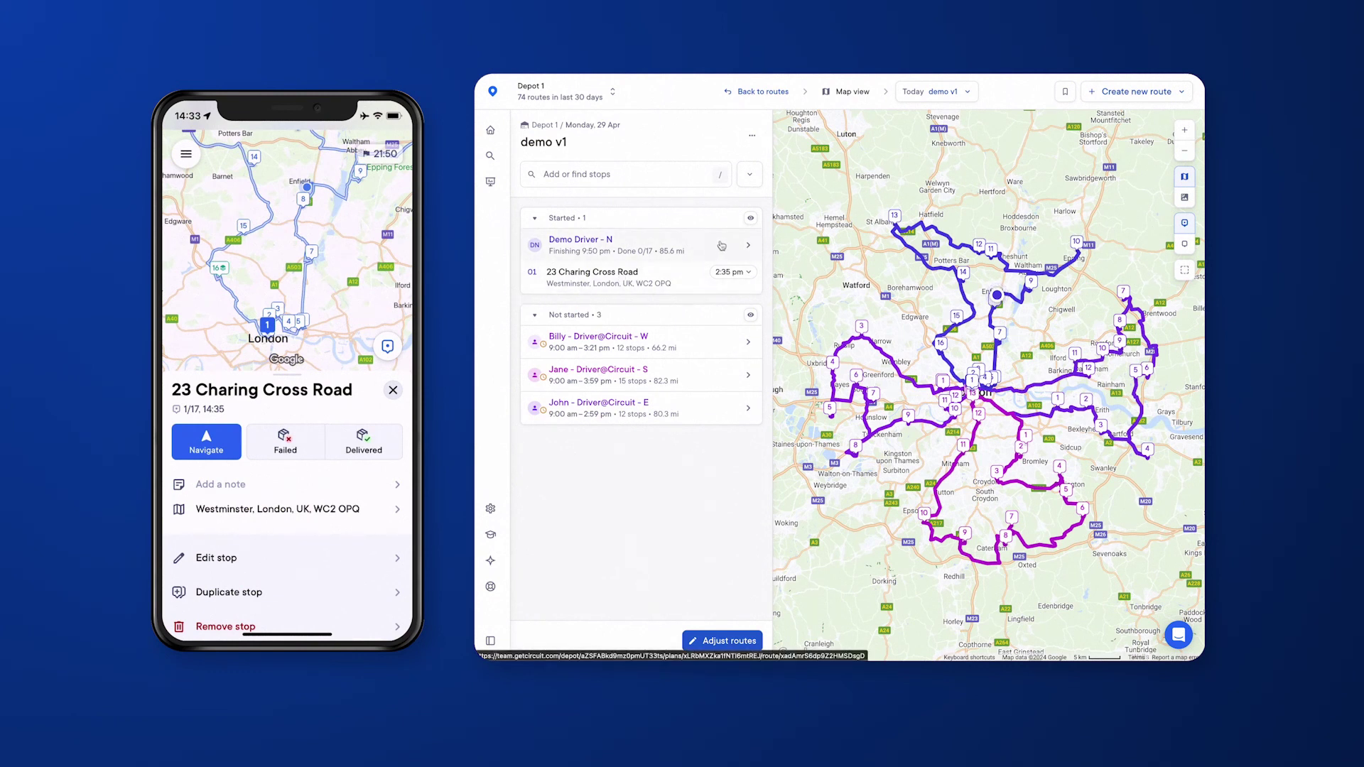
- Open the Demo Driver's started 17-stop route to follow its progress stop by stop
click(719, 245)
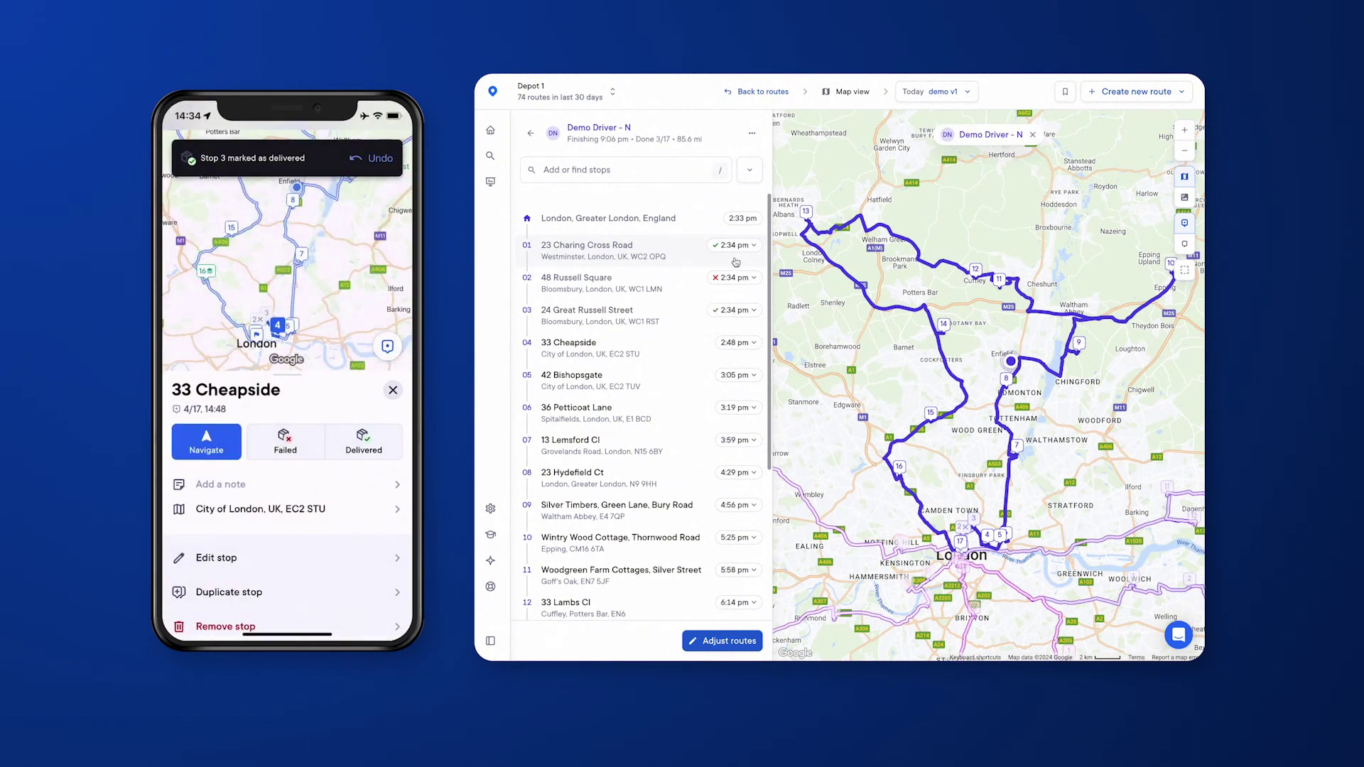
- View the delivery details of stop 03, 24 Great Russell Street
click(668, 324)
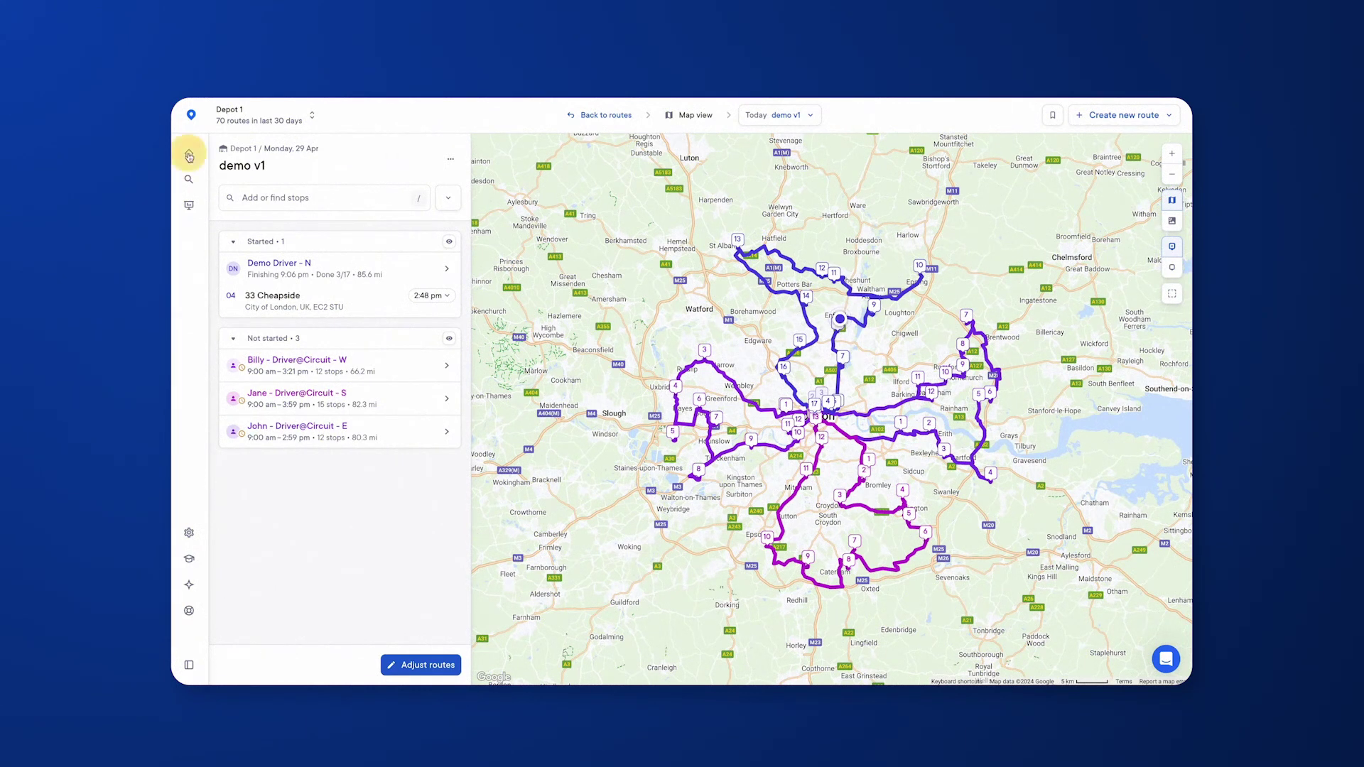
- Go from the Routes overview to Analytics, checking the View by and Day options and Export data
click(189, 155)
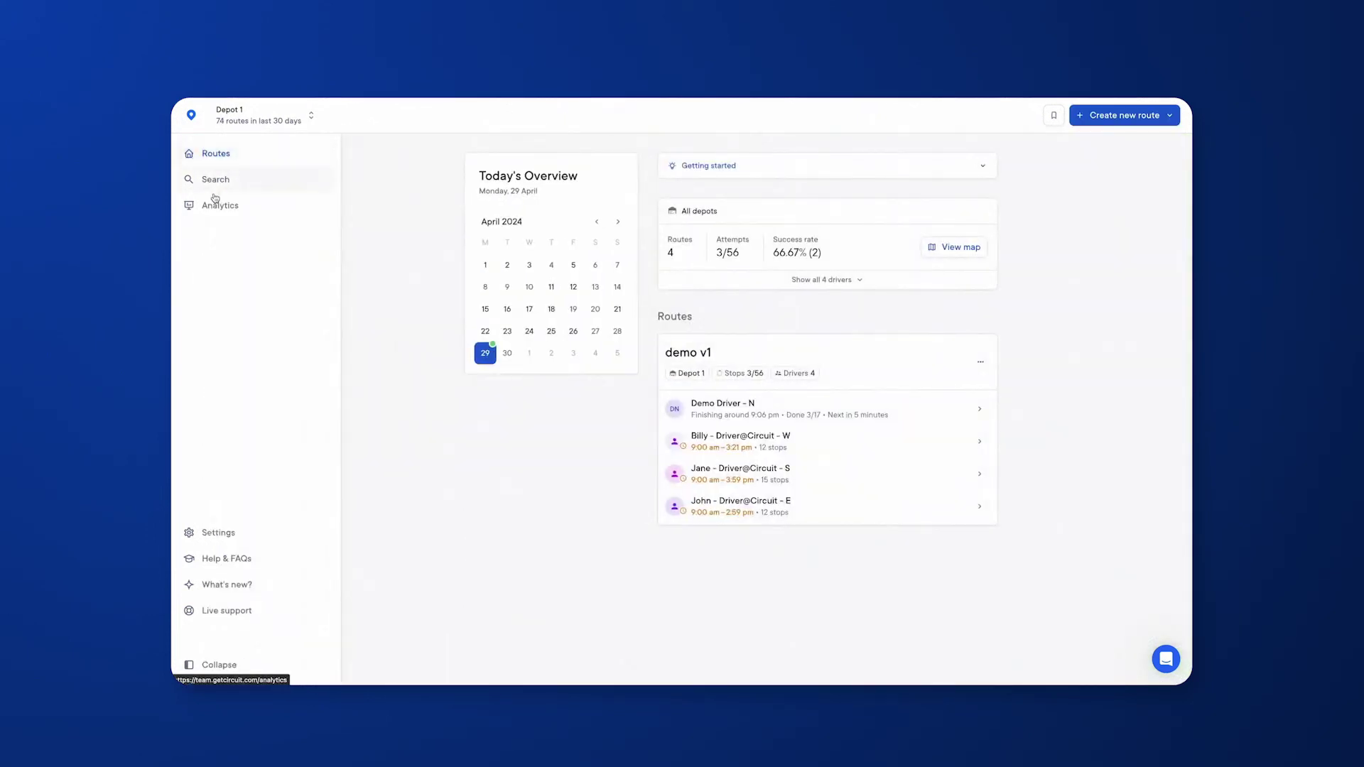
click(229, 210)
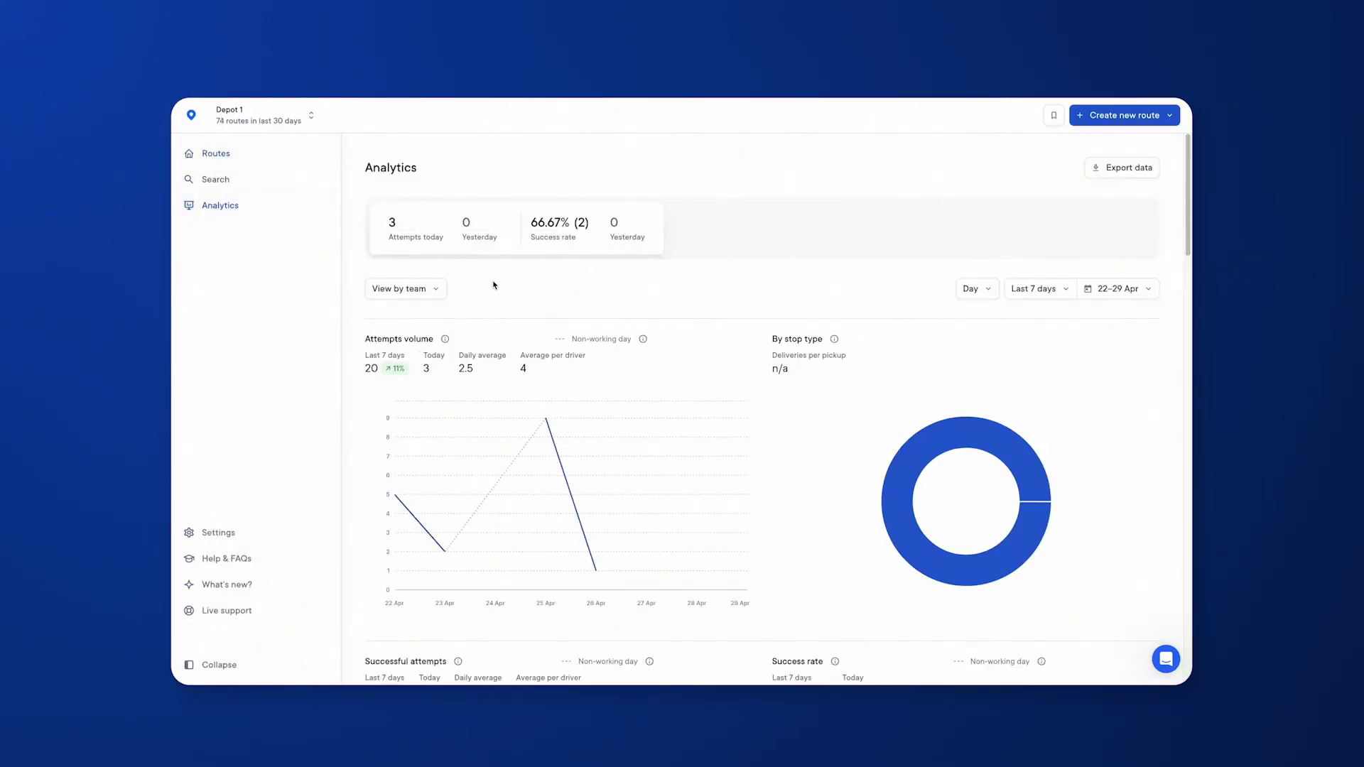
click(417, 289)
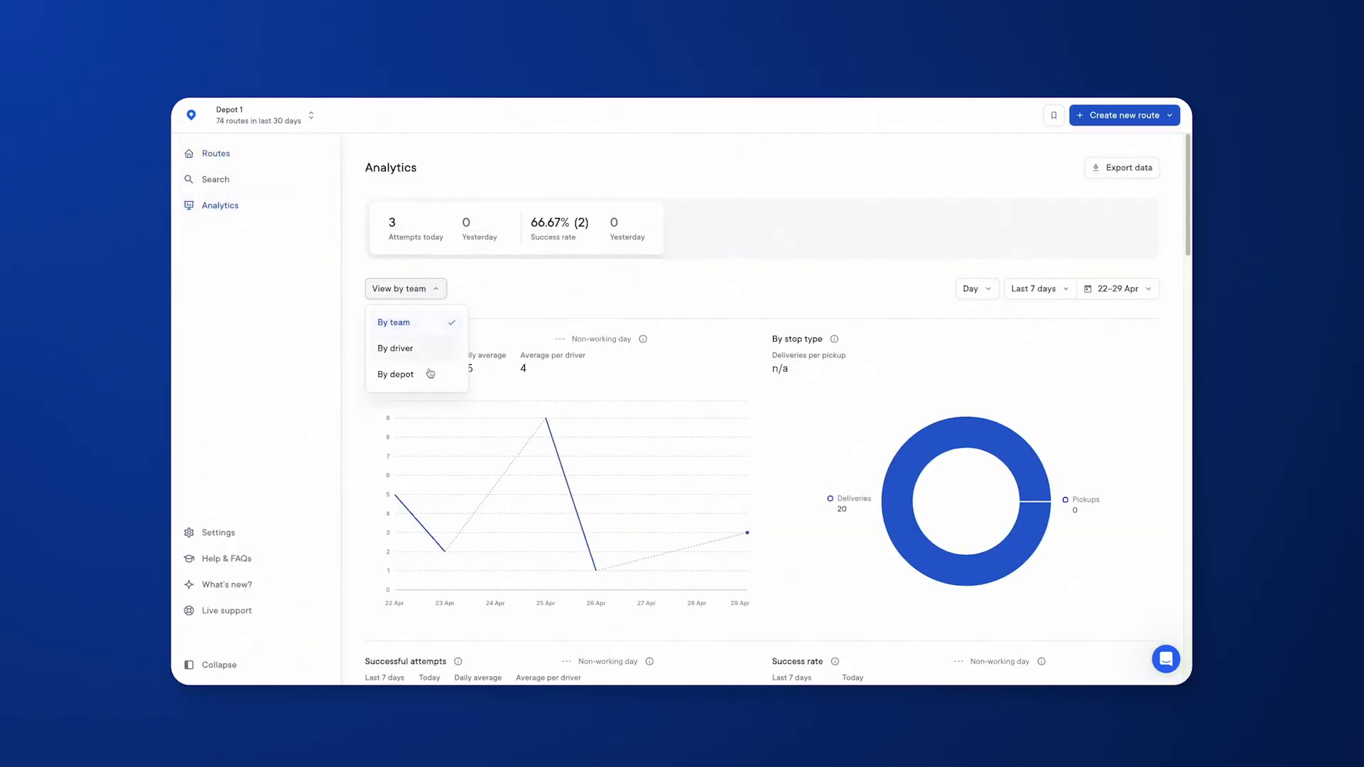
click(986, 288)
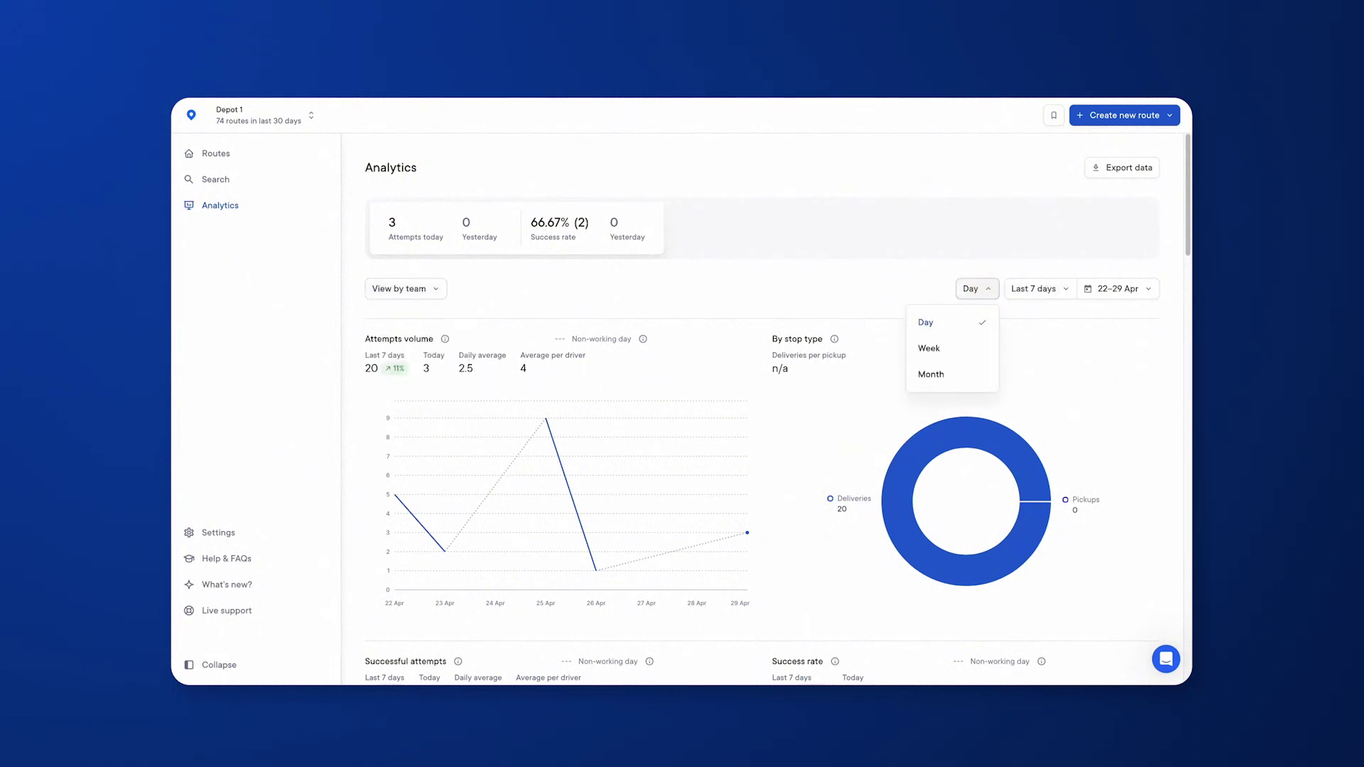
click(1112, 168)
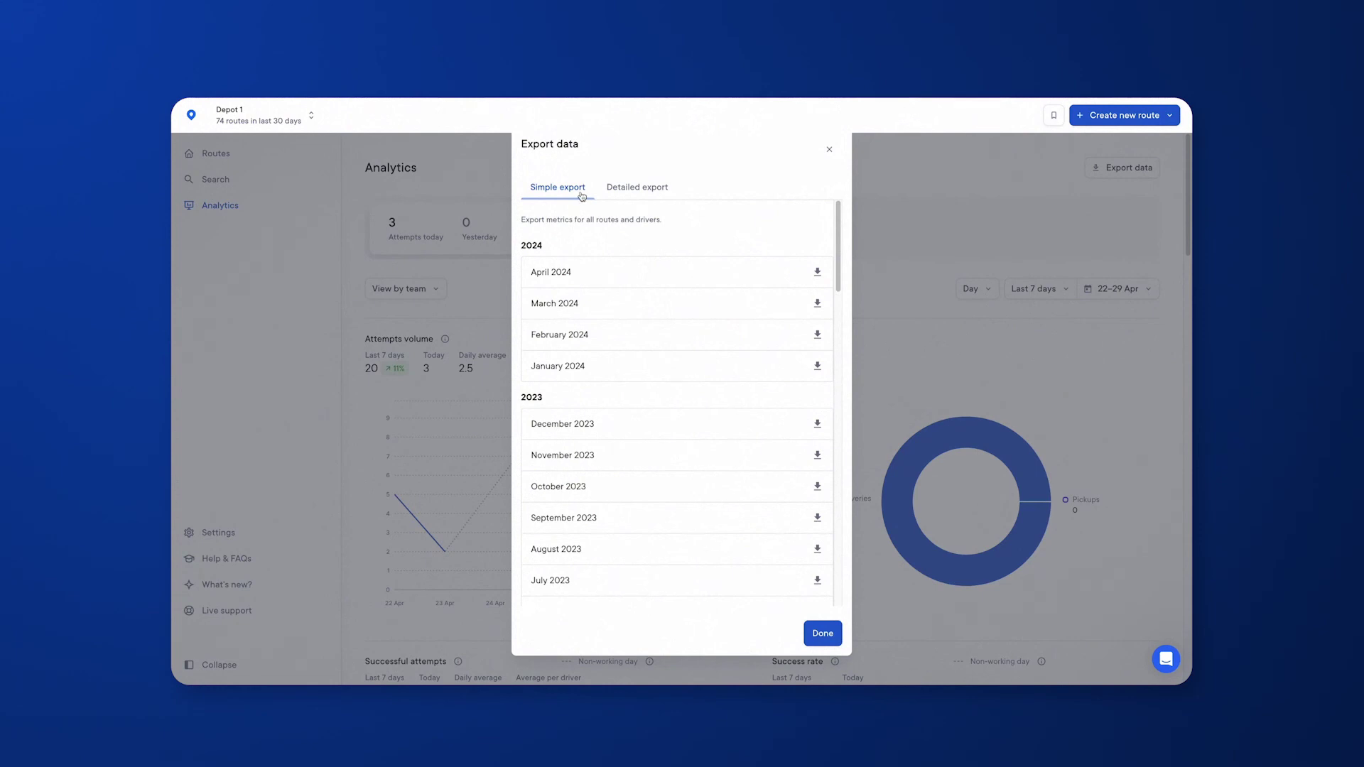
click(829, 152)
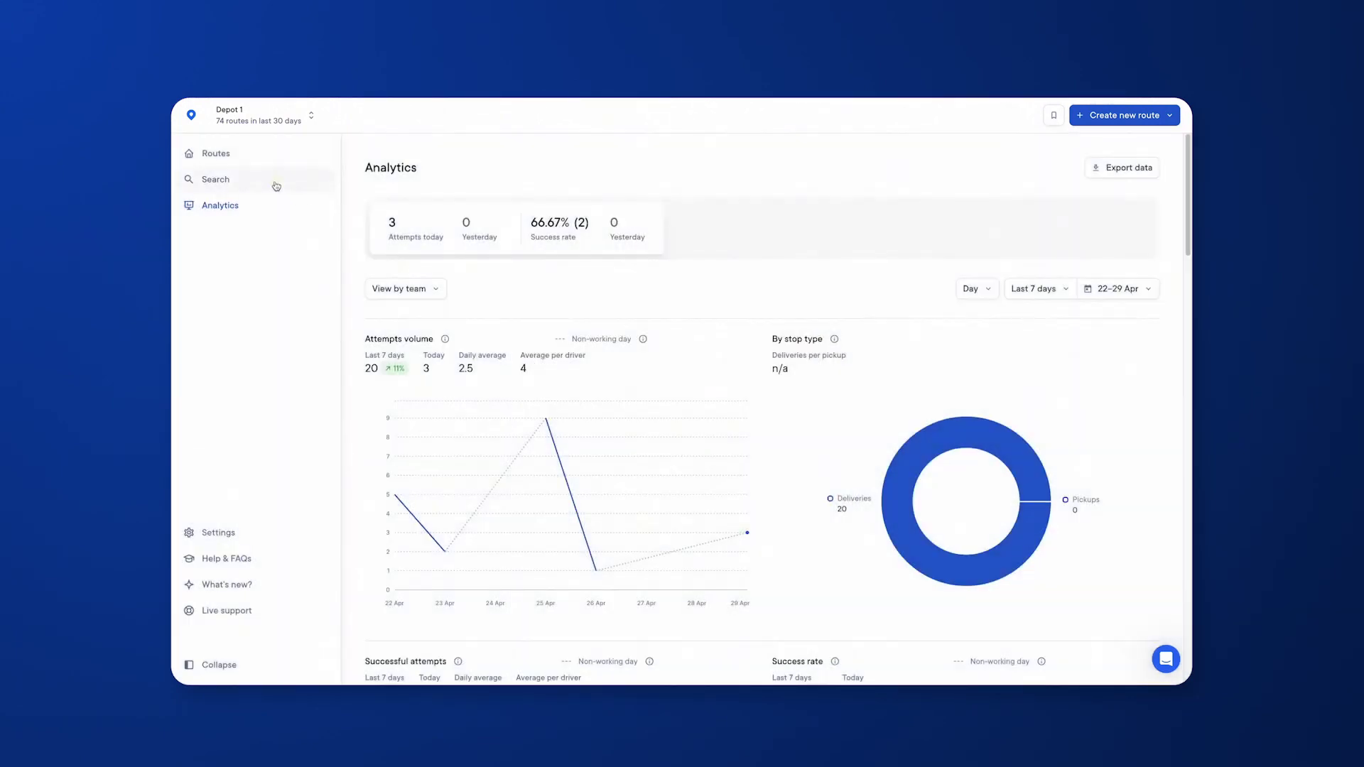
- Visit the stop Search page, then scroll through the live support chat panel
click(280, 183)
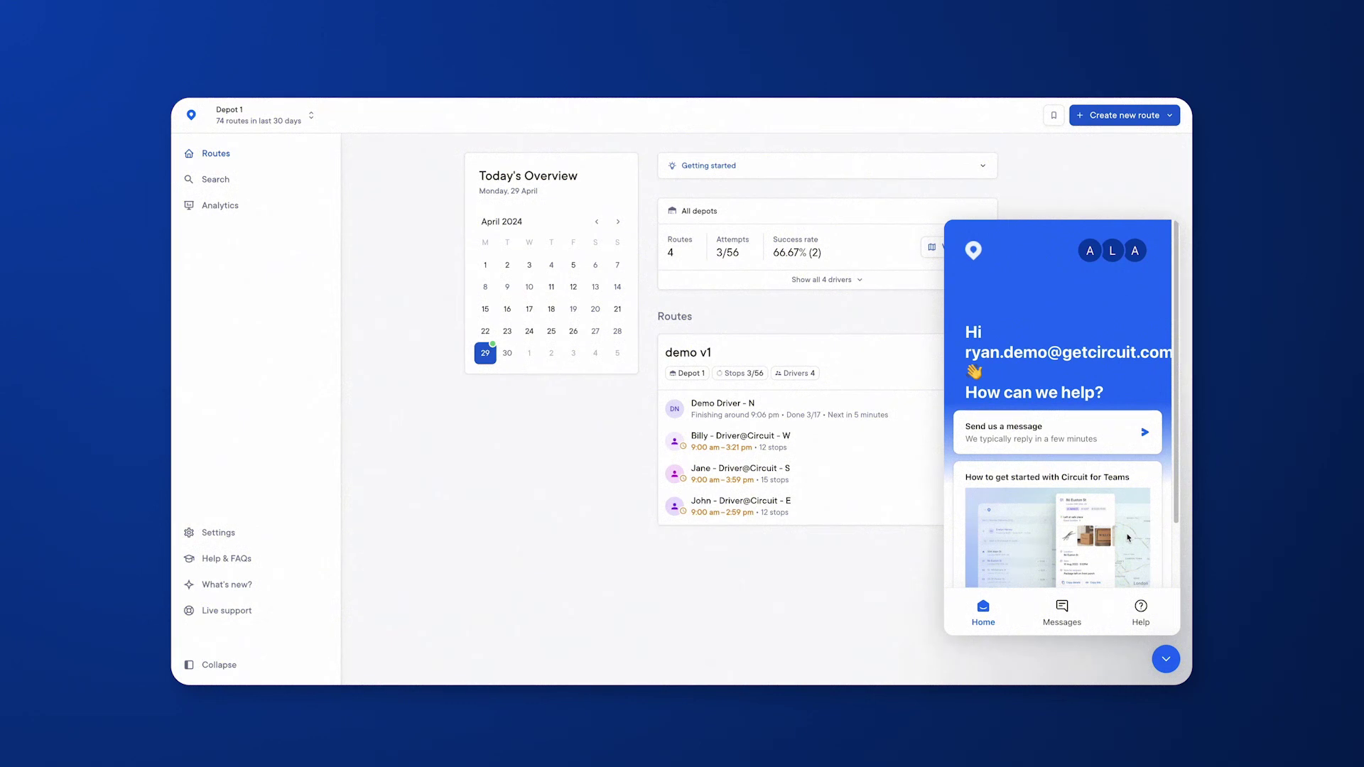
scroll(1105, 502, down, 2)
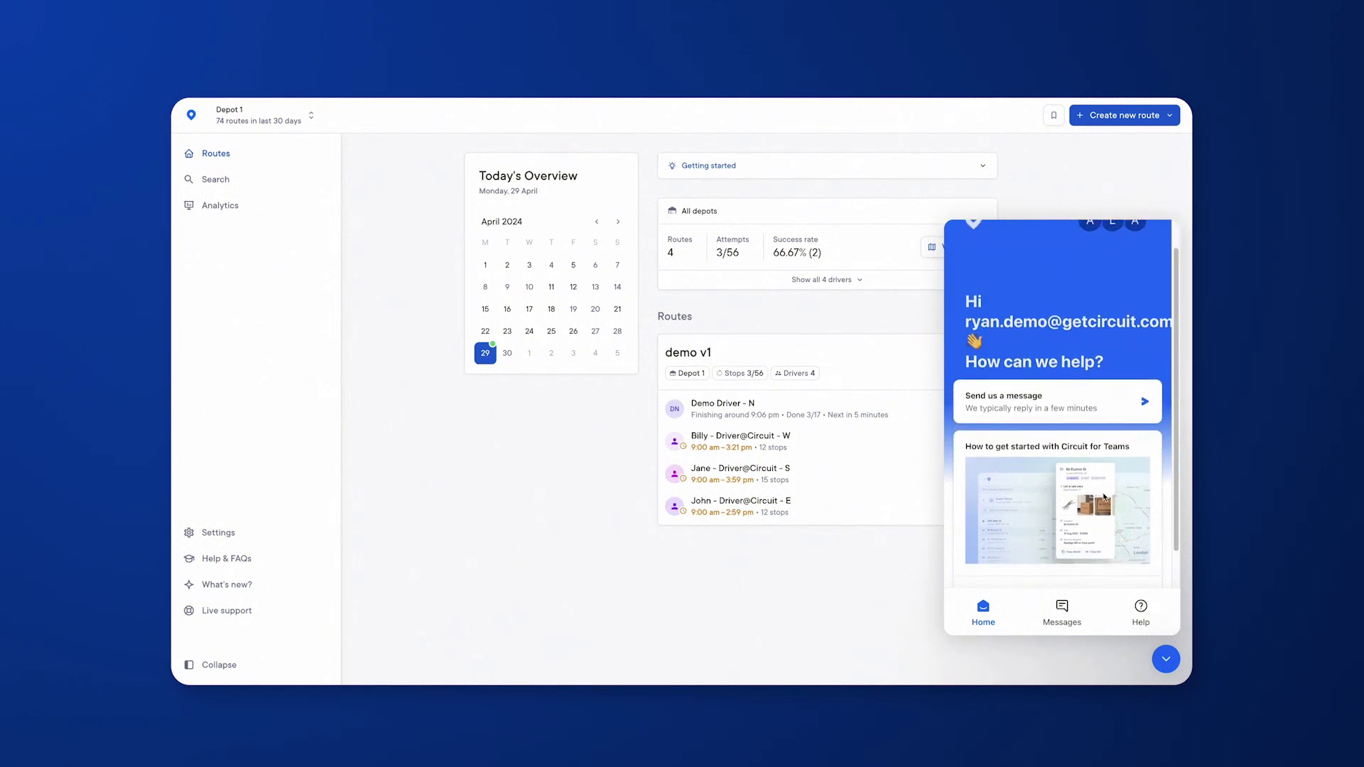